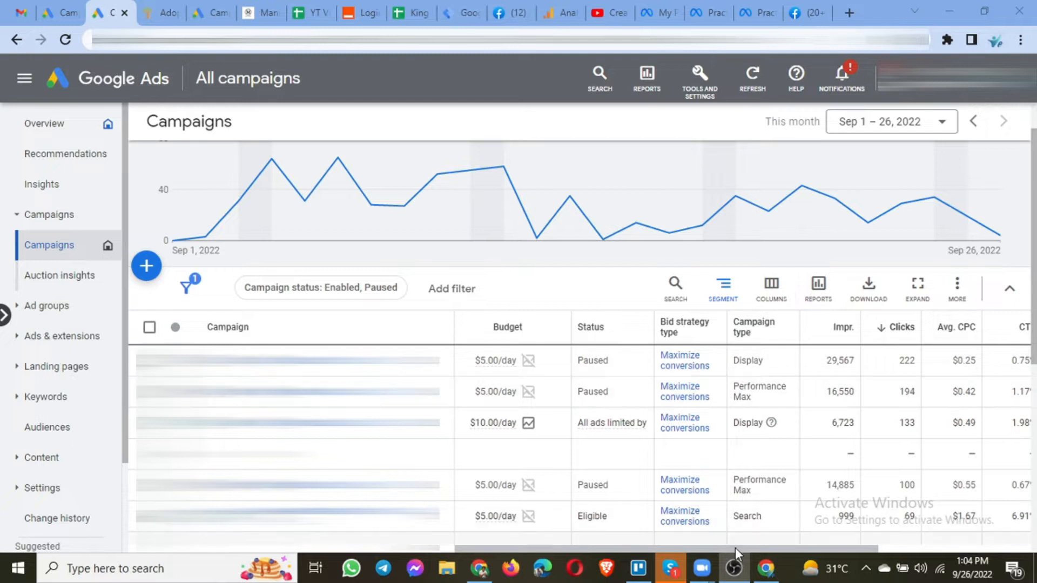
Open the campaign table's column editor and remove the Bid strategy type and Campaign type columns.
scroll(664, 389, down, 1)
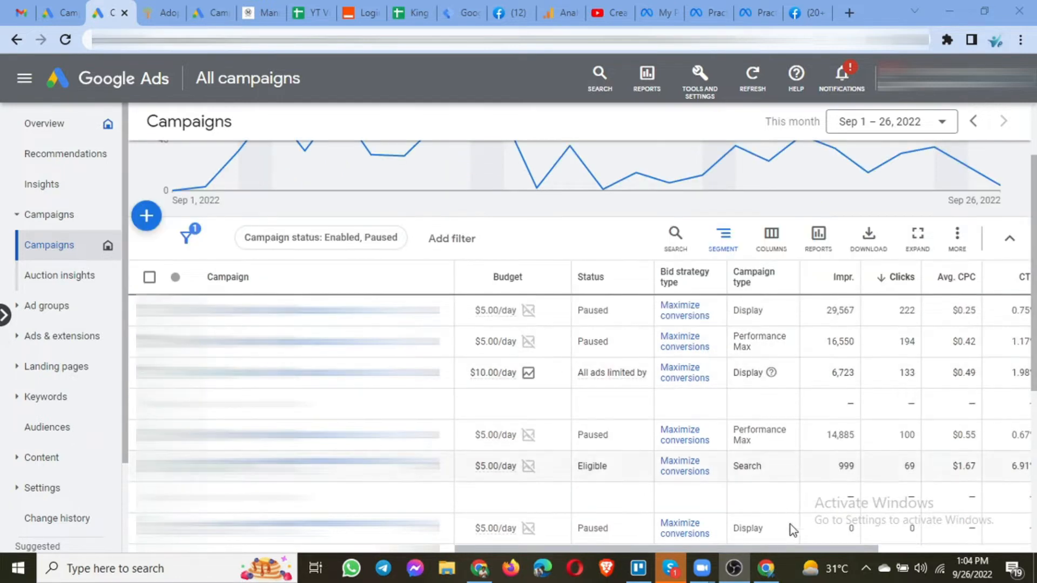
drag(789, 547, 1003, 548)
click(775, 244)
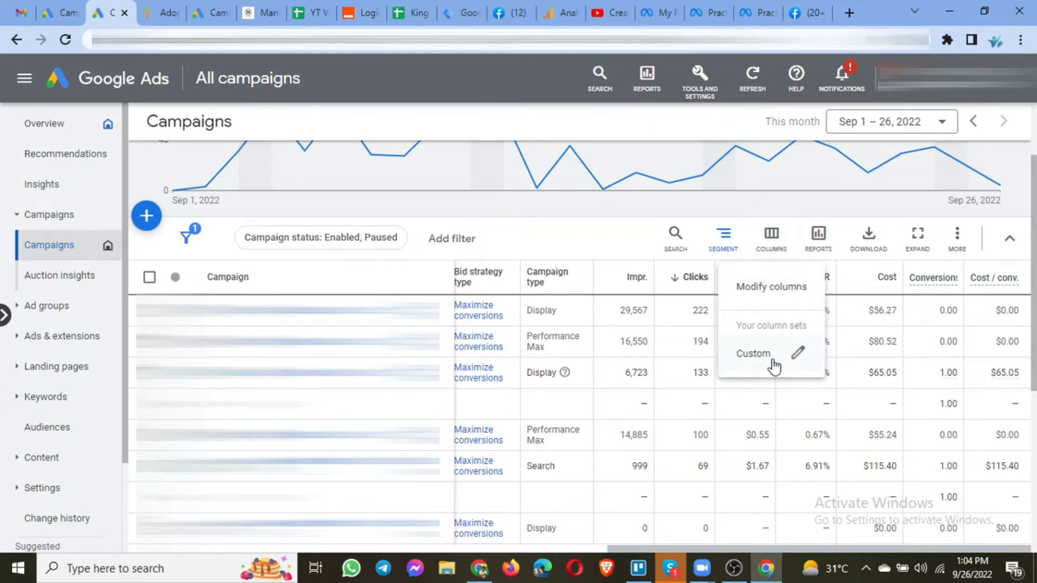
click(764, 296)
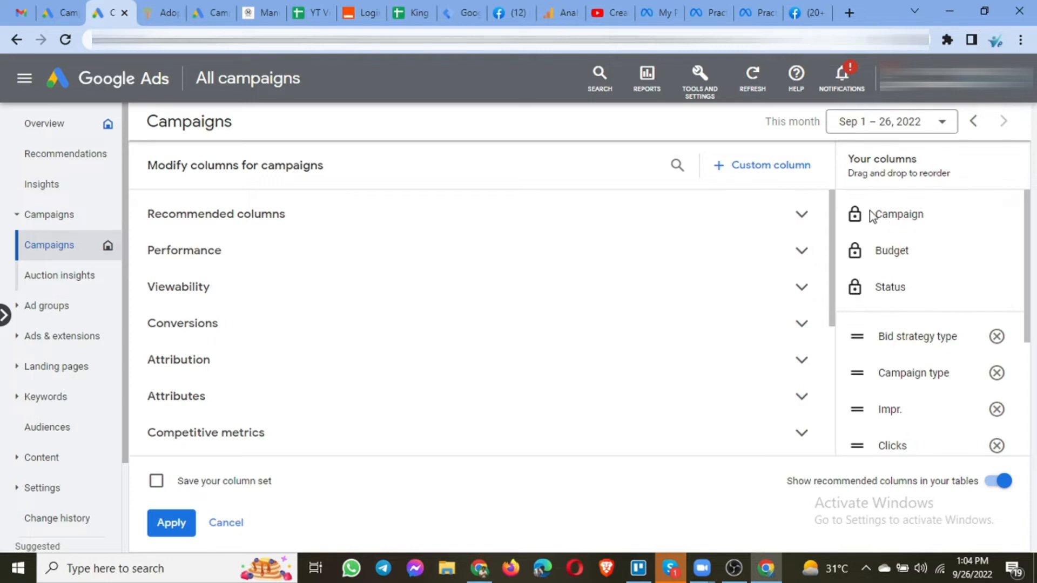
scroll(929, 392, down, 4)
scroll(929, 380, up, 1)
scroll(929, 379, up, 3)
scroll(970, 292, down, 2)
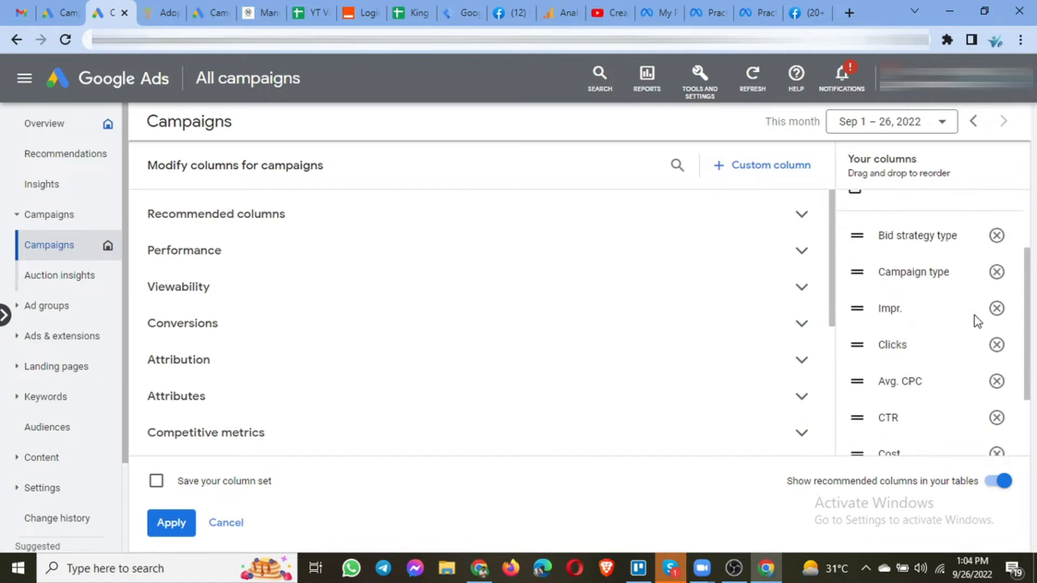
click(996, 236)
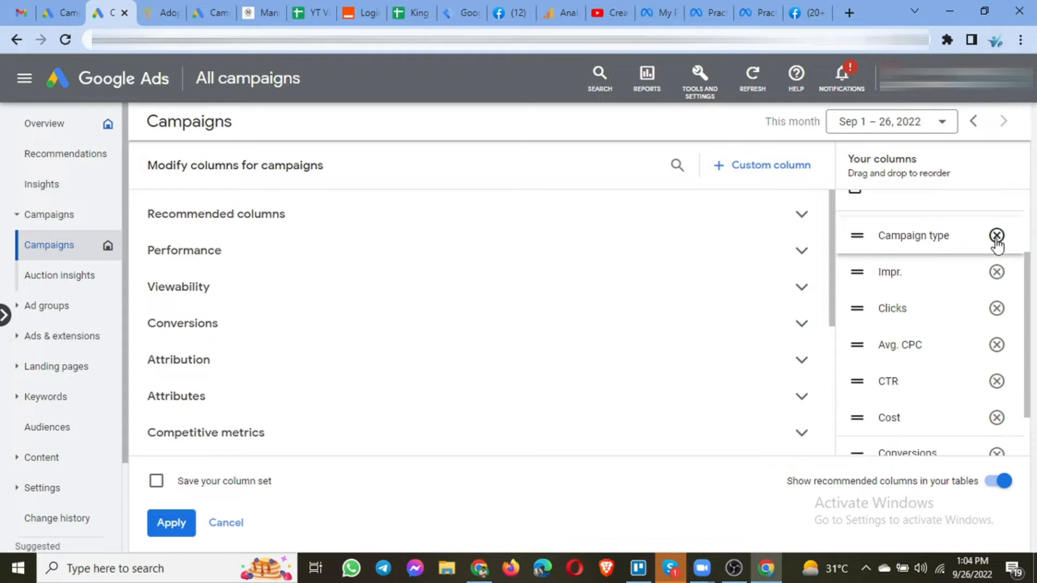
click(996, 237)
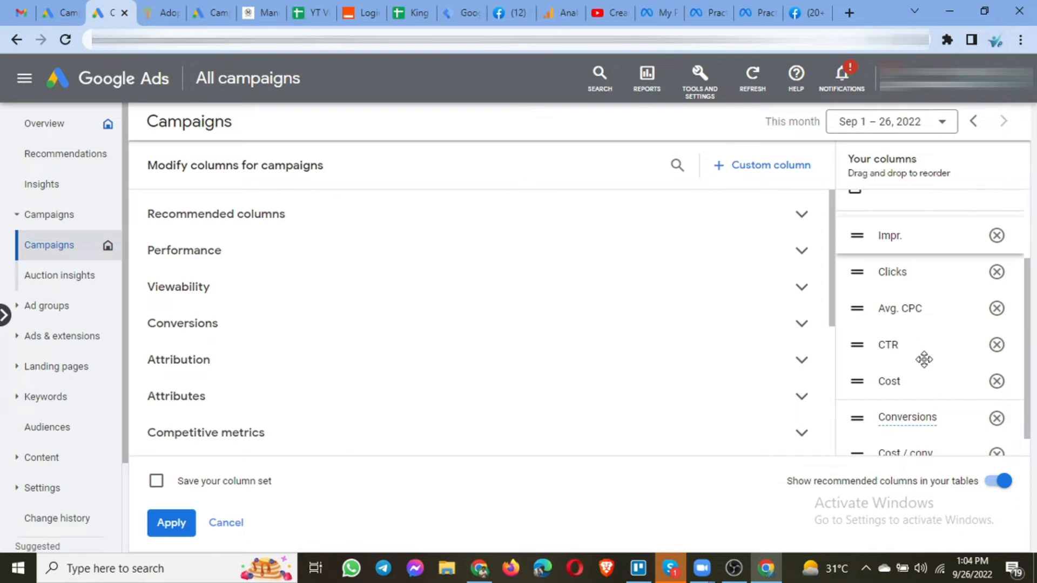
Add the Optimization score column from the Recommended columns group.
scroll(928, 357, down, 1)
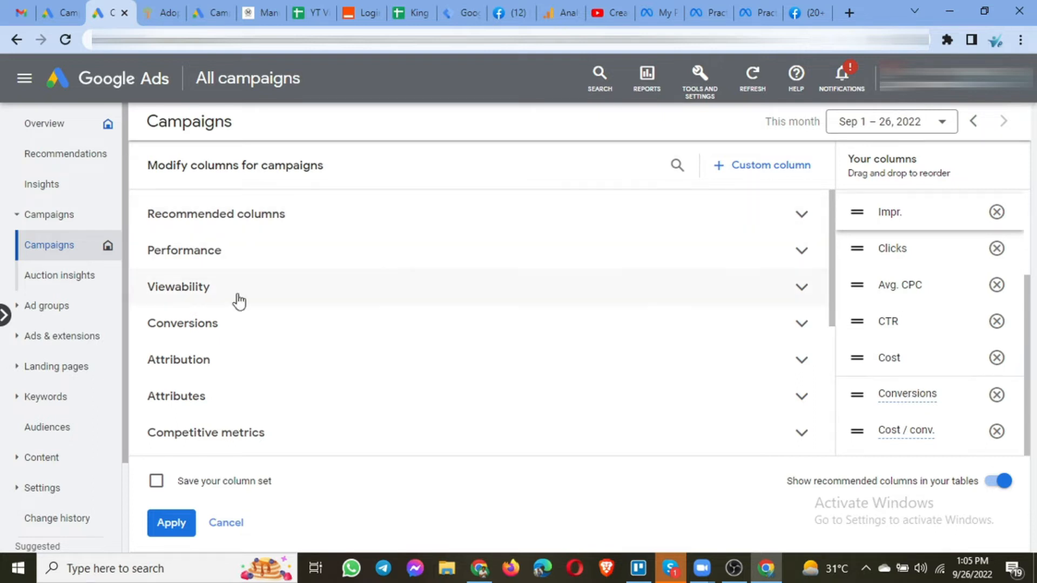
scroll(407, 281, down, 5)
scroll(405, 280, up, 5)
click(360, 227)
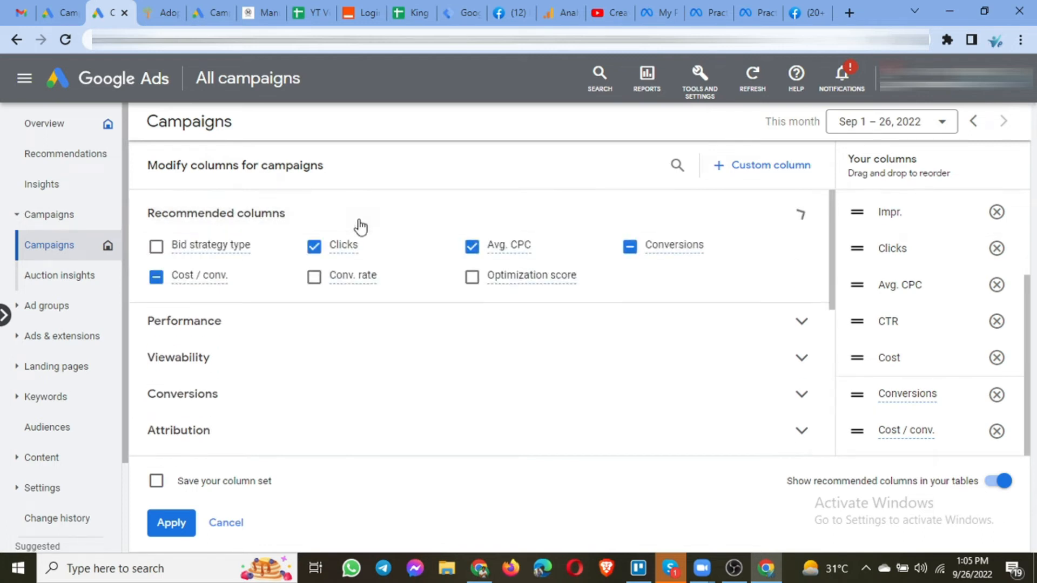
mouse_move(196, 251)
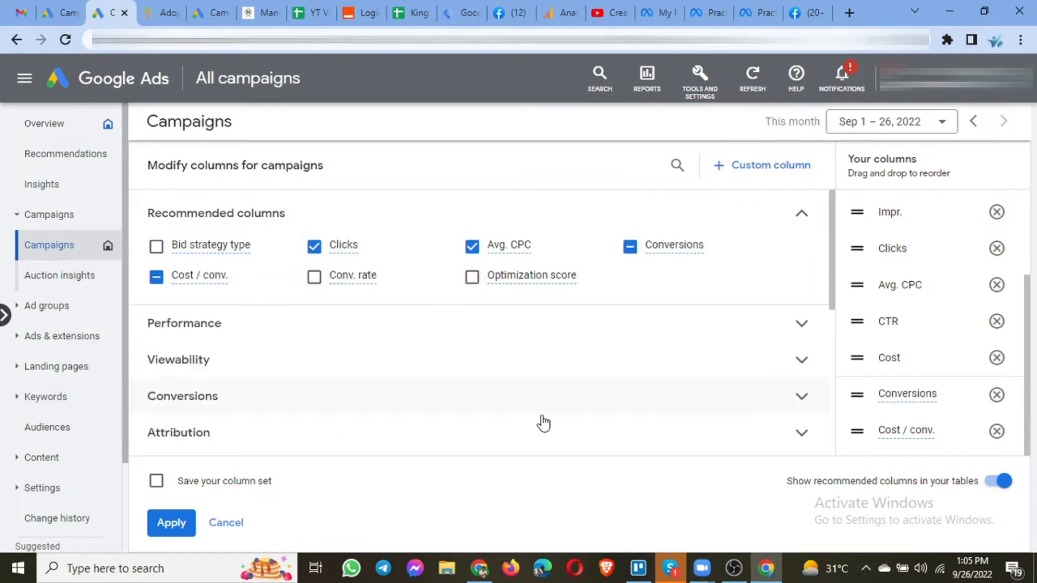
click(471, 278)
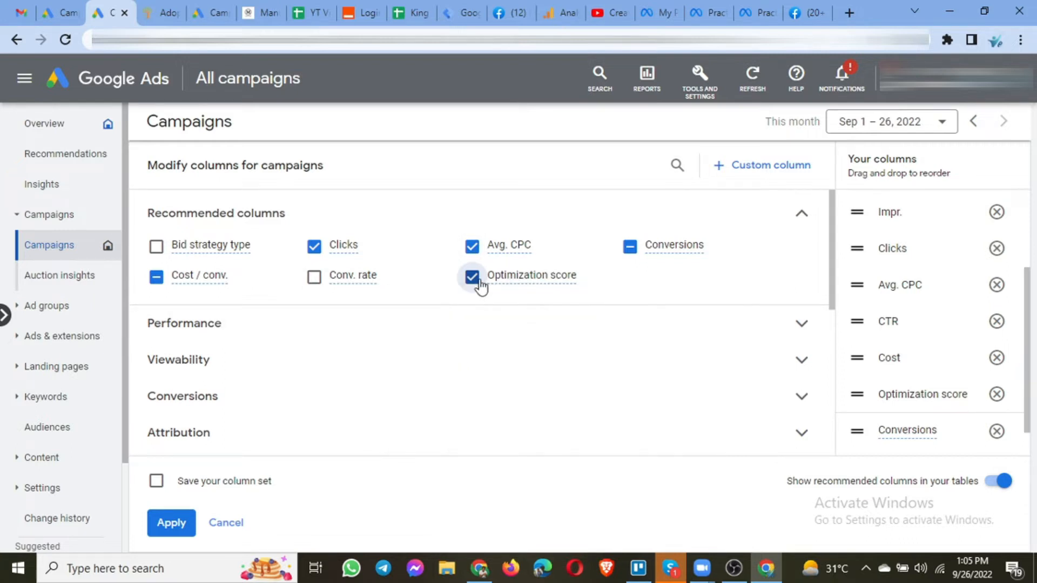
Add the Avg. CPM column from Performance metrics and move it directly below Impr. in the column order.
click(401, 331)
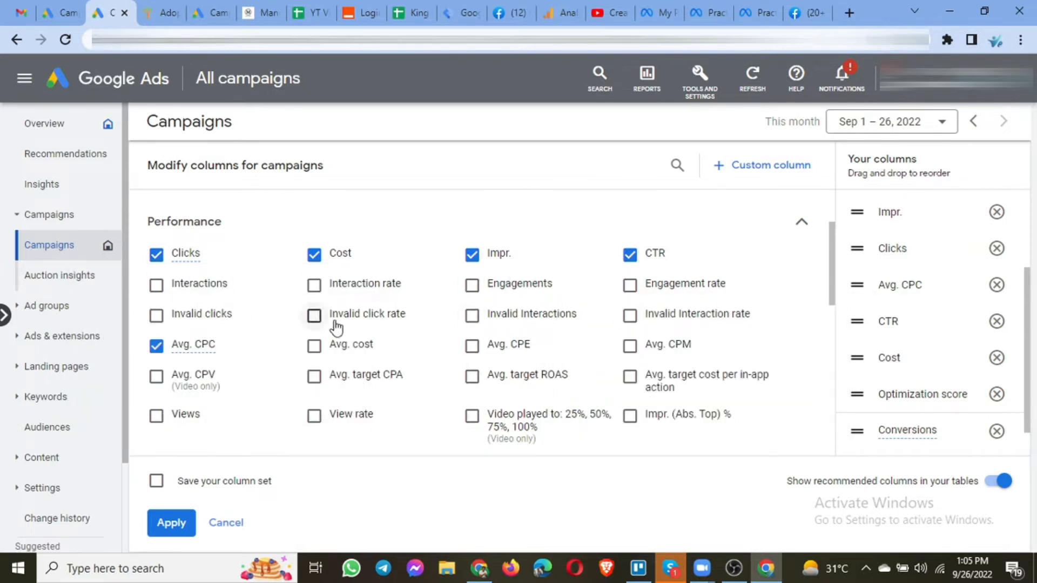
scroll(643, 324, down, 1)
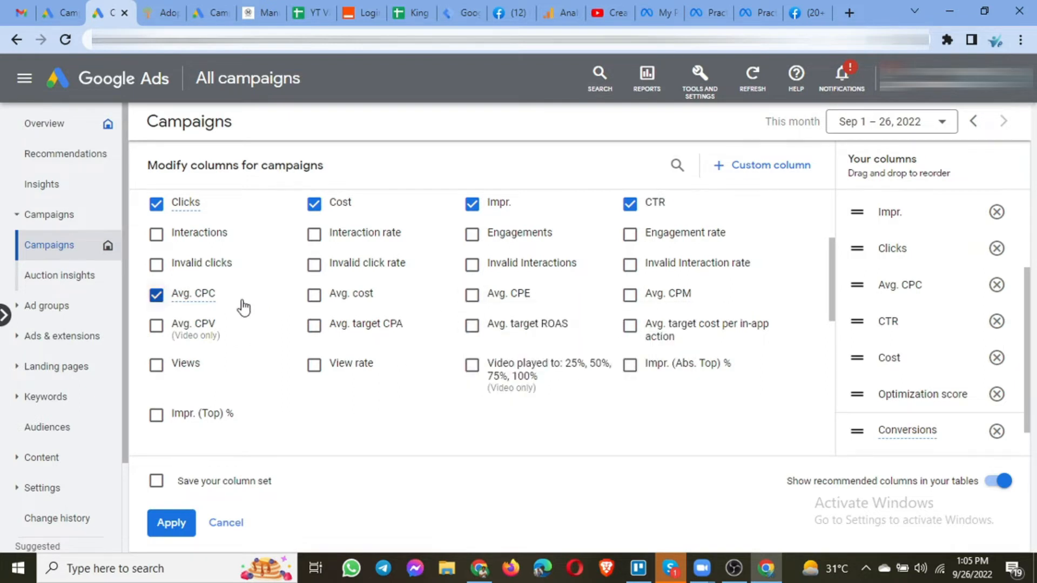
click(641, 297)
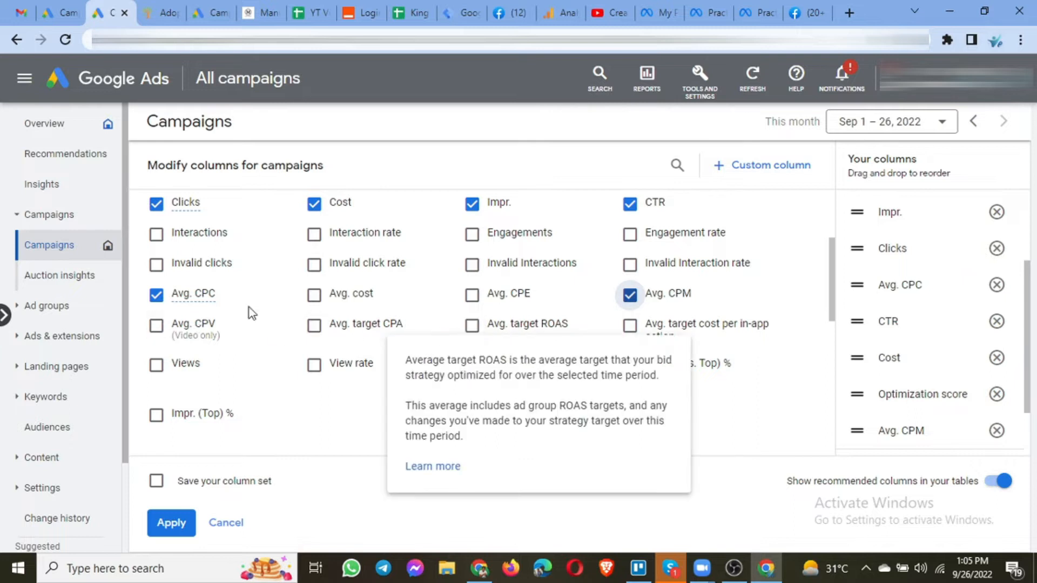
mouse_move(729, 300)
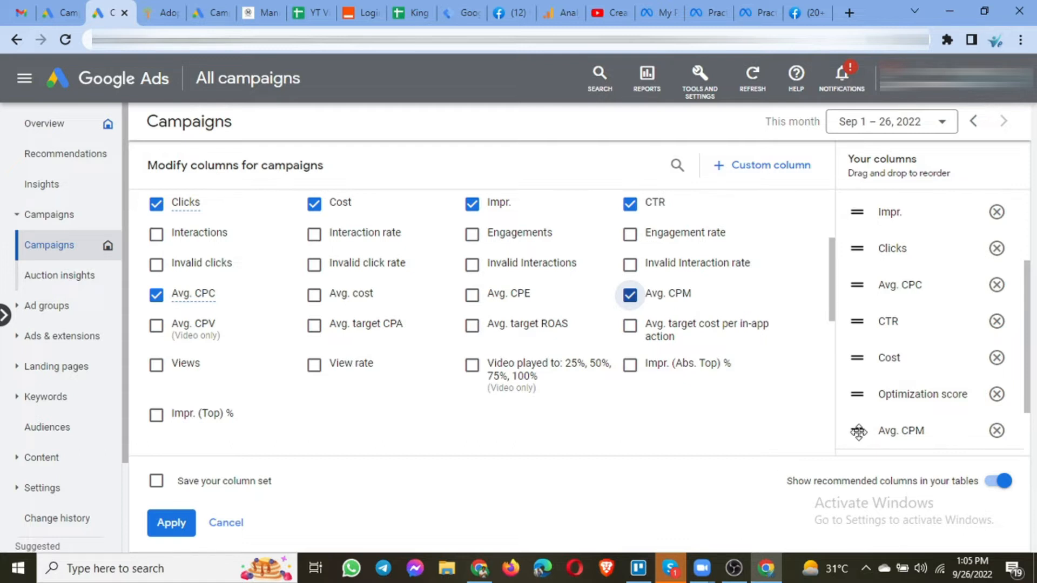
drag(858, 432, 859, 237)
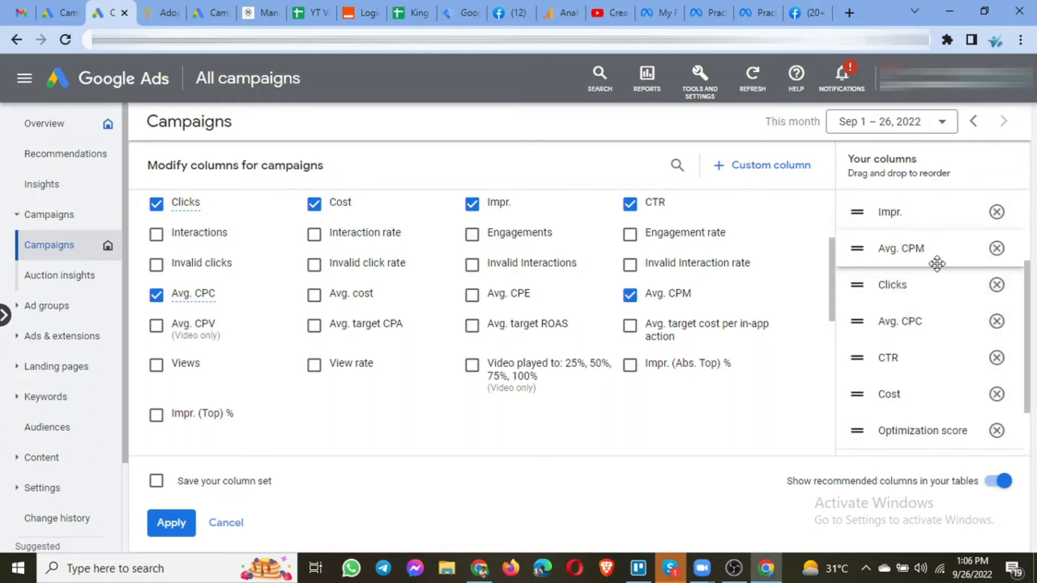
Browse the remaining Performance options and the Viewability metric options.
scroll(937, 265, down, 1)
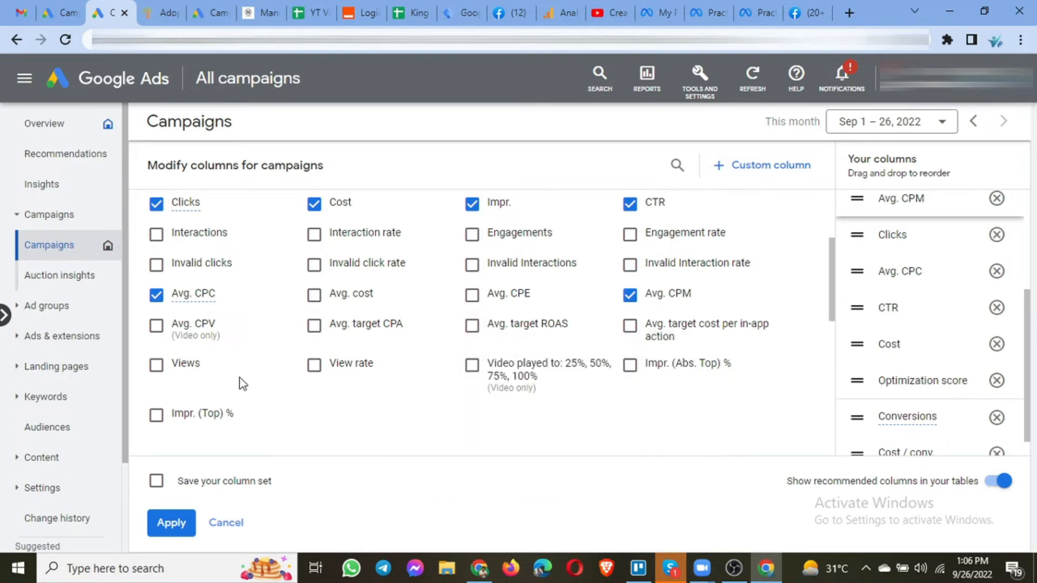
scroll(367, 383, down, 2)
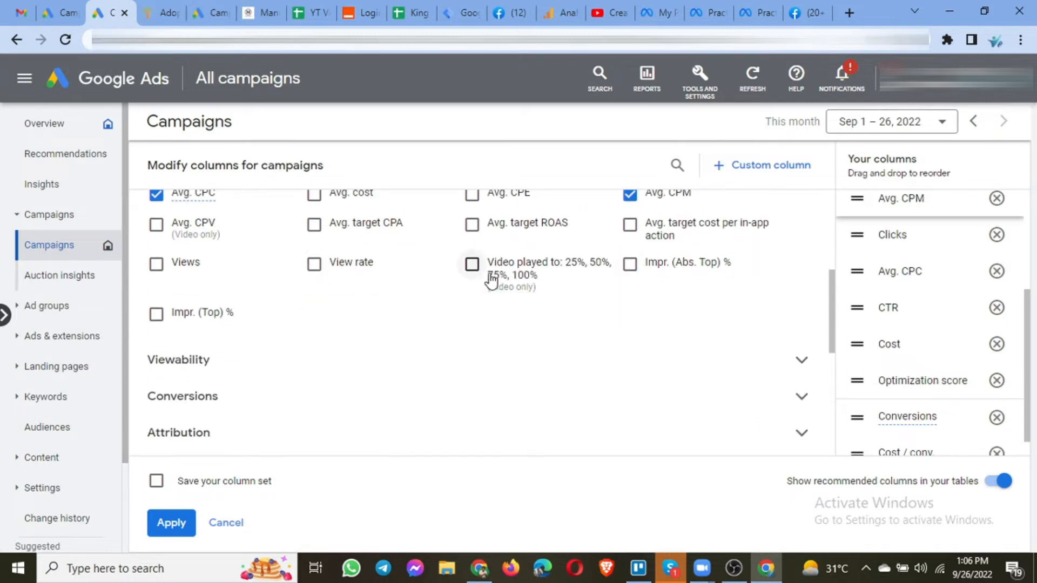
mouse_move(473, 285)
click(298, 345)
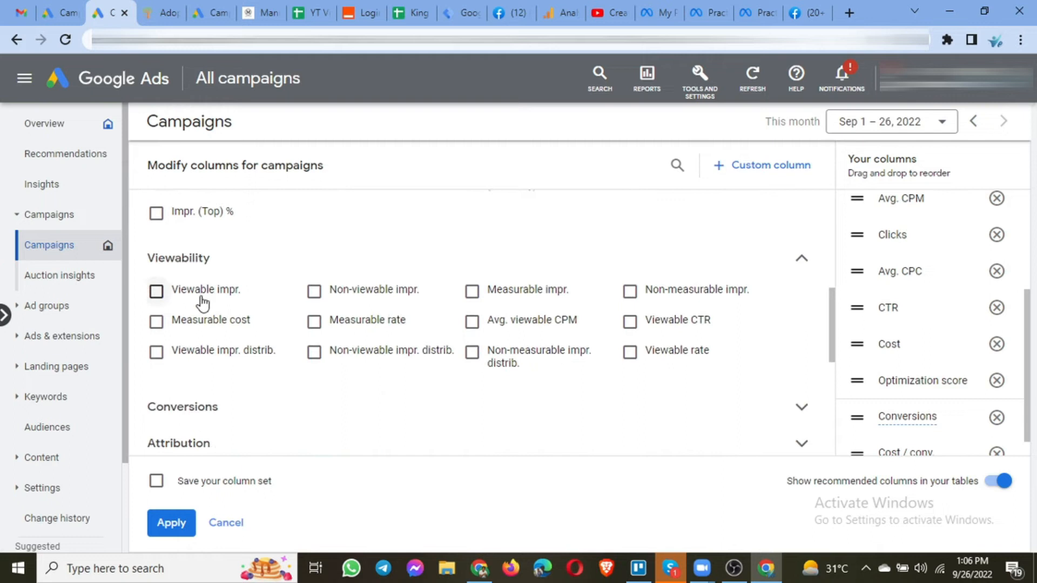
mouse_move(174, 282)
scroll(333, 371, down, 1)
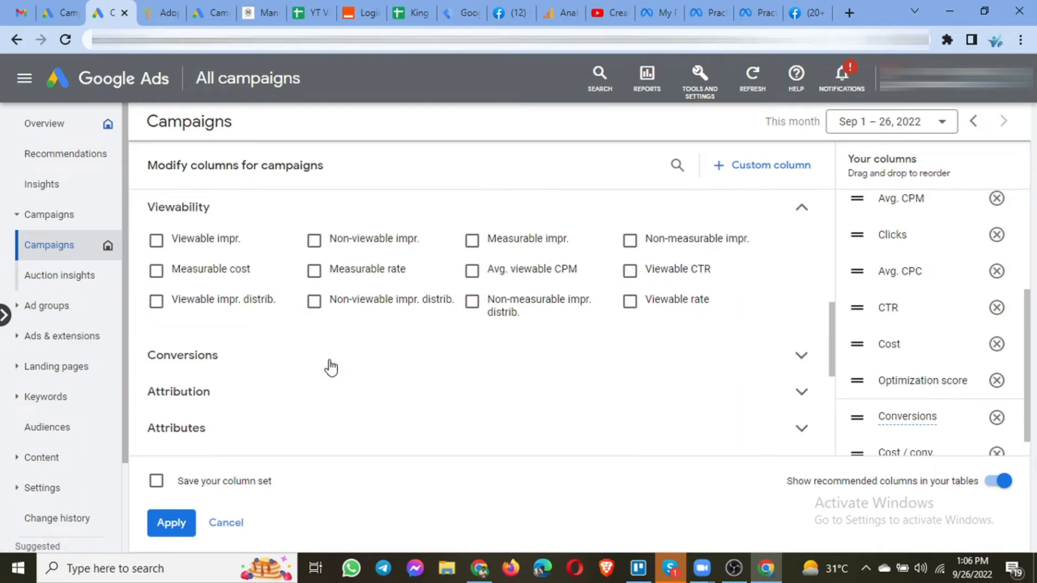
Add the Conv. value column from the Conversions group, placed just above Conversions.
click(330, 365)
mouse_move(208, 294)
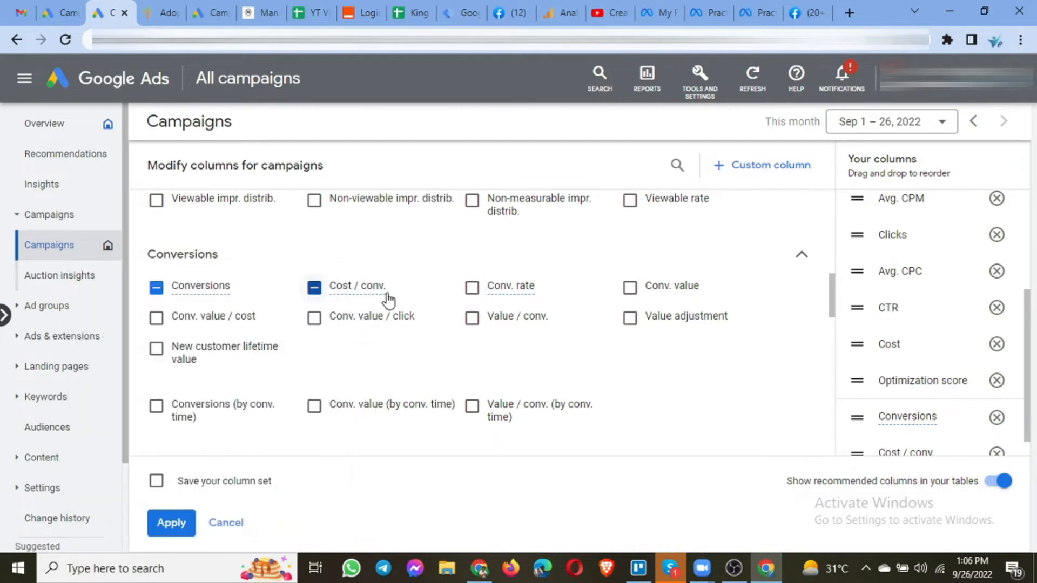
click(630, 288)
scroll(1003, 346, down, 1)
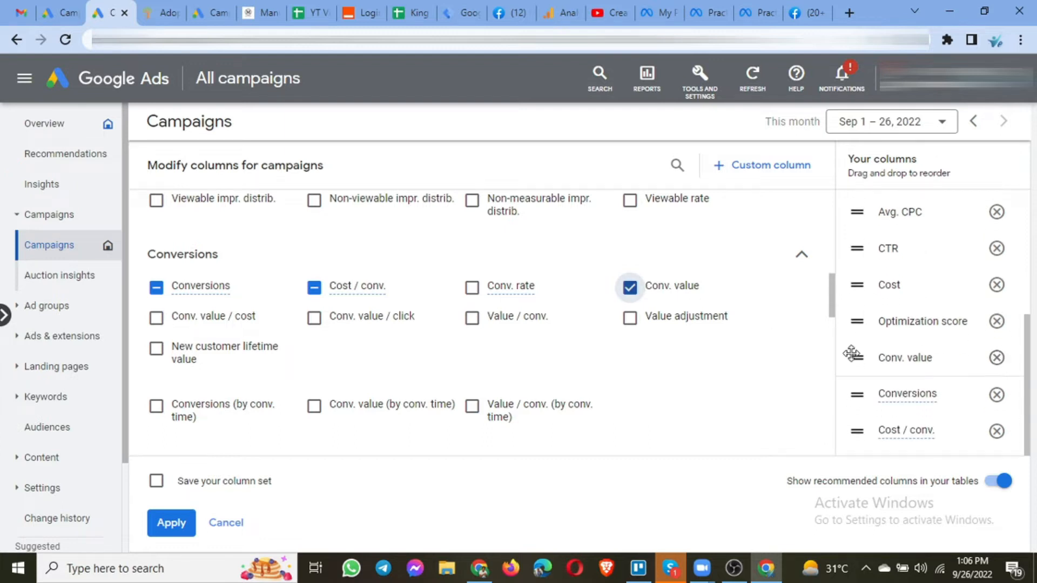
drag(856, 359, 859, 424)
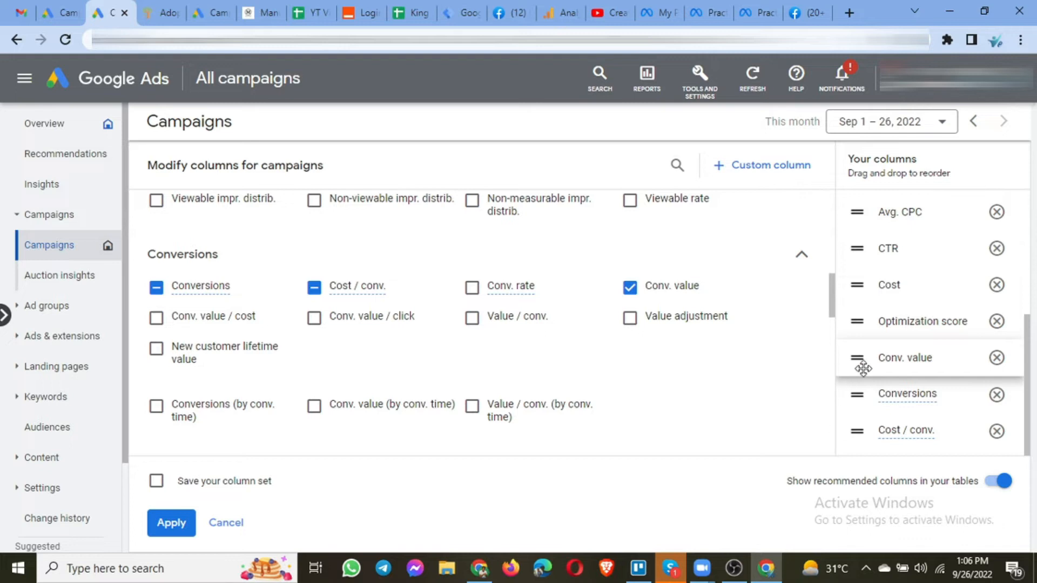
drag(858, 362, 862, 394)
Scroll through the rest of the Conversions metric options.
scroll(427, 339, down, 1)
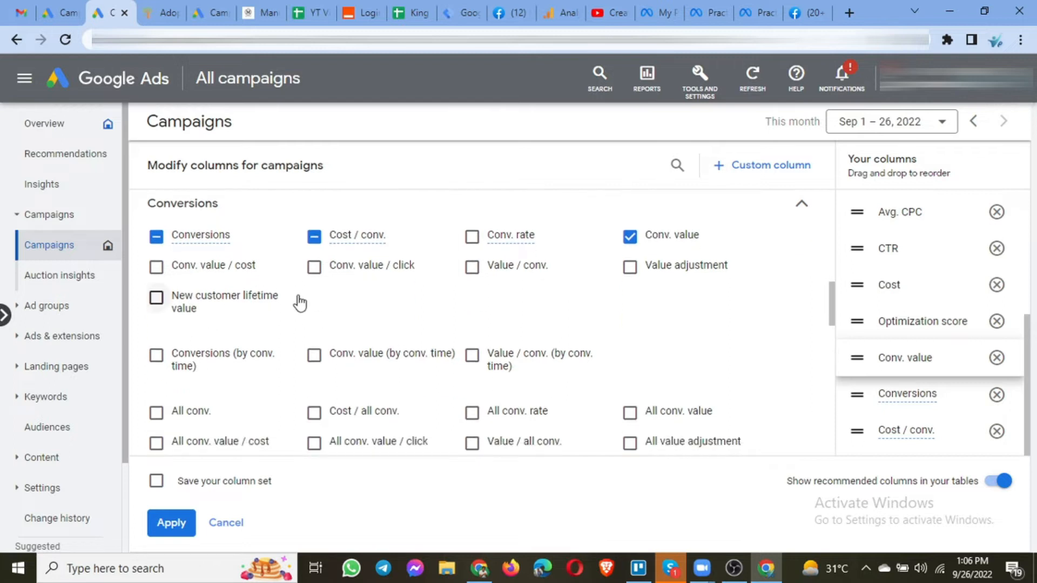
scroll(296, 298, down, 1)
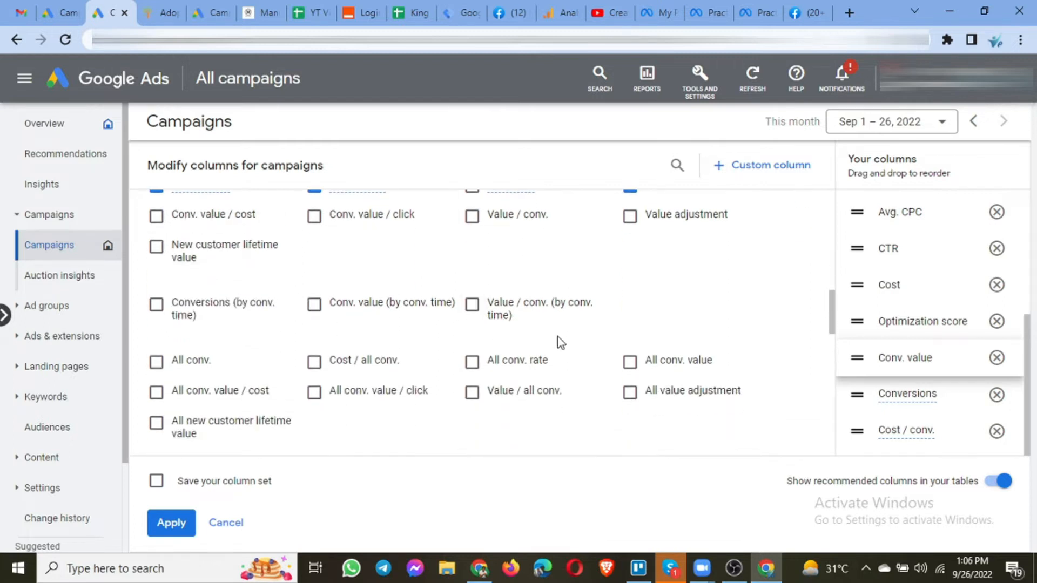
scroll(567, 351, down, 1)
scroll(470, 346, down, 2)
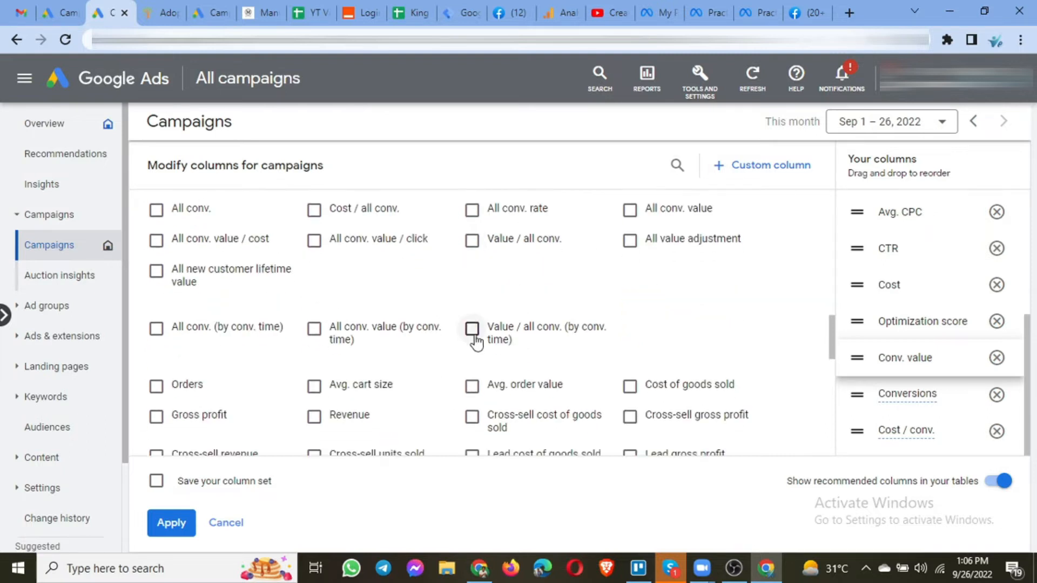
scroll(482, 310, down, 1)
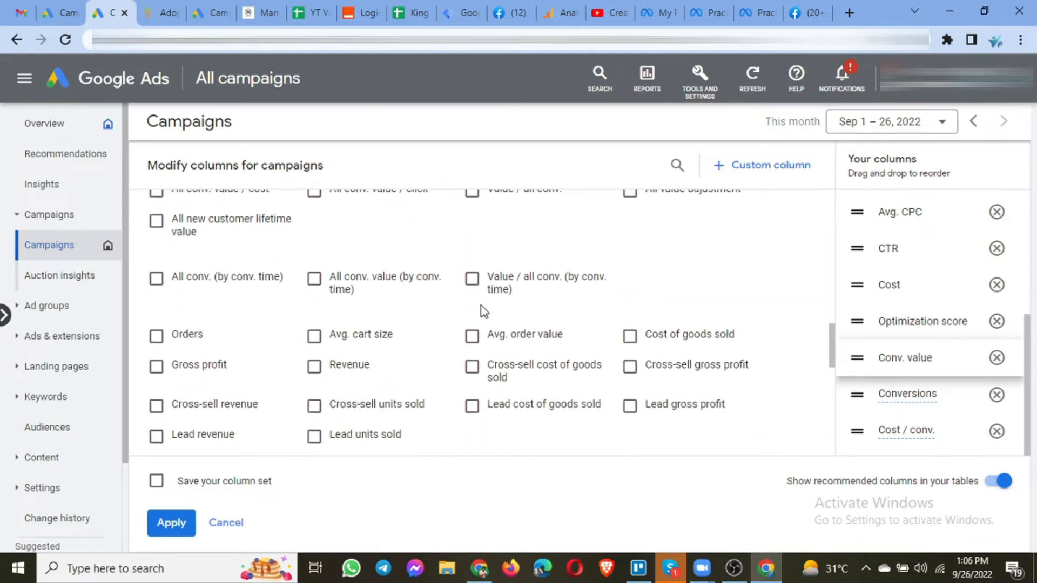
scroll(472, 313, down, 1)
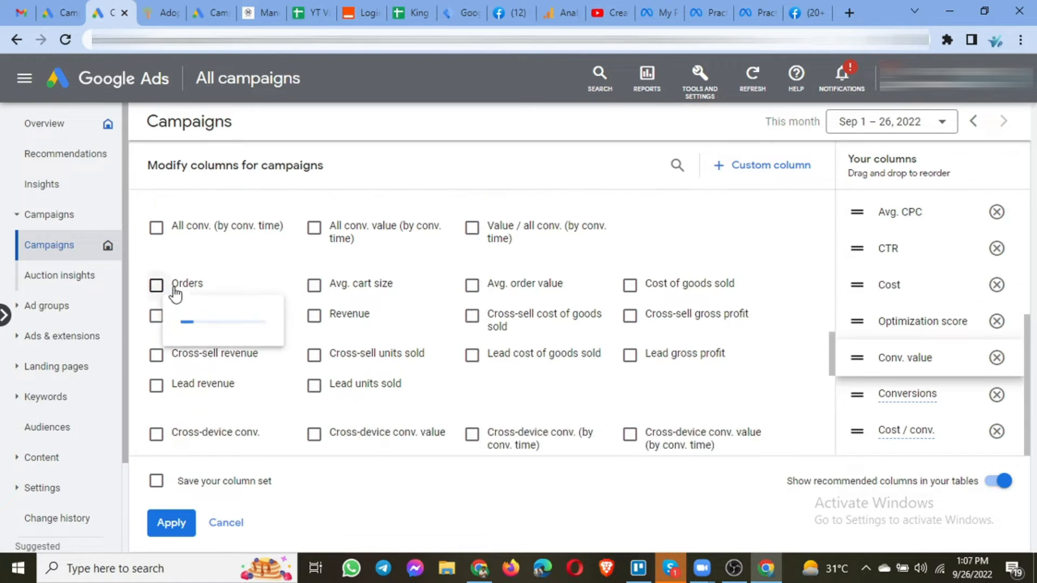
mouse_move(381, 294)
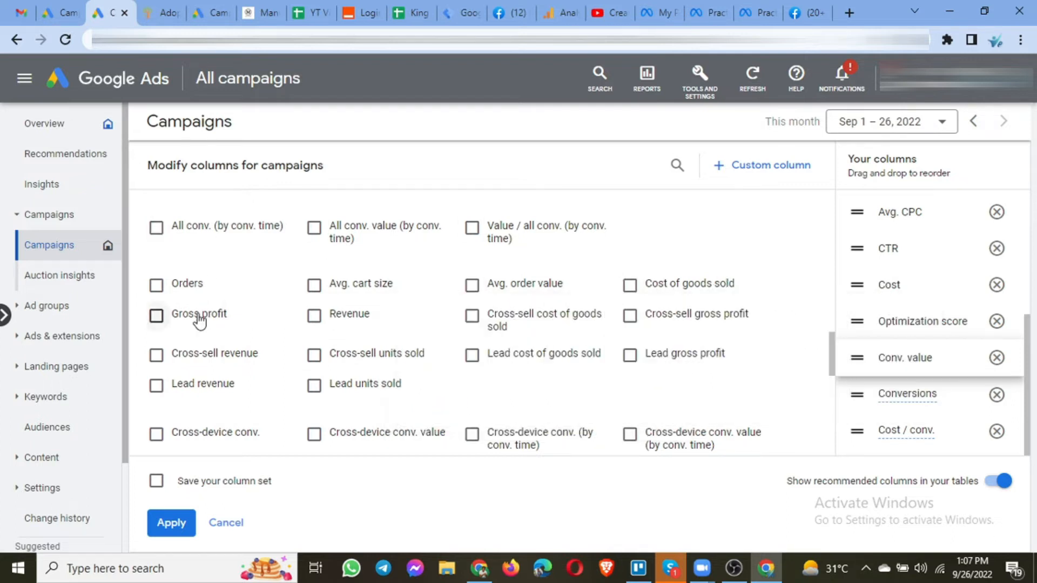
mouse_move(537, 333)
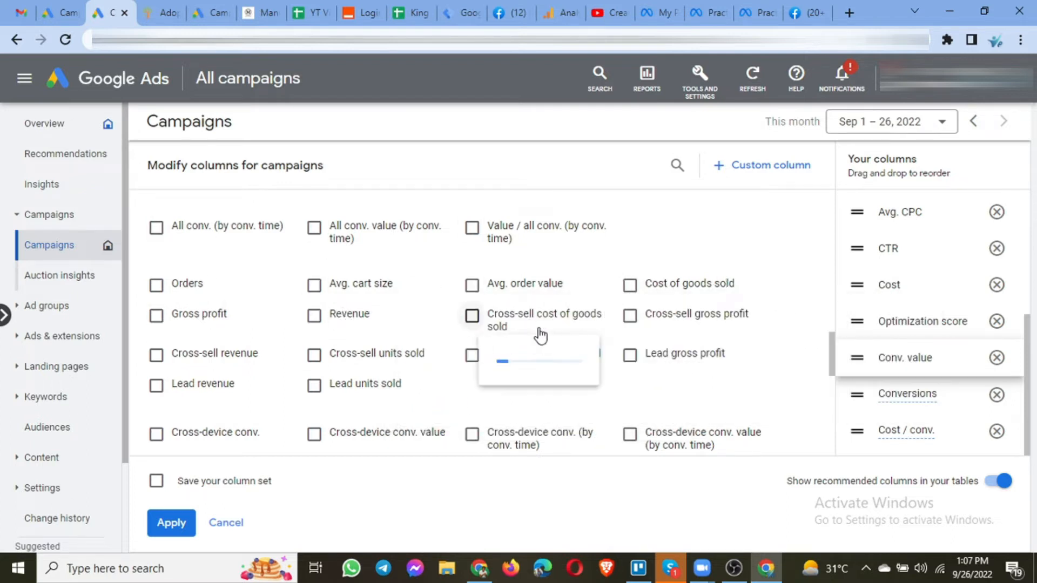
scroll(361, 350, down, 1)
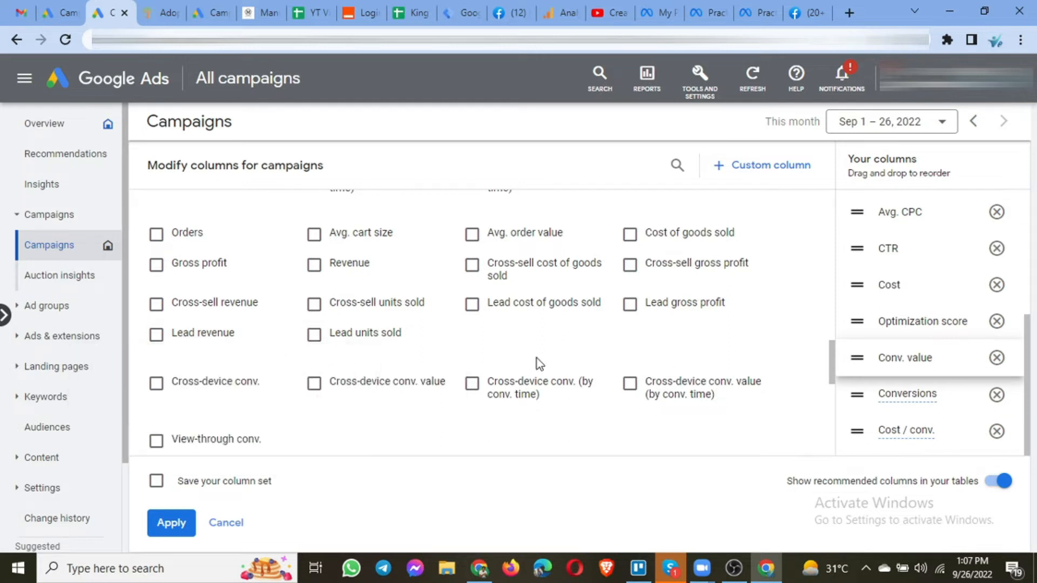
scroll(269, 325, down, 2)
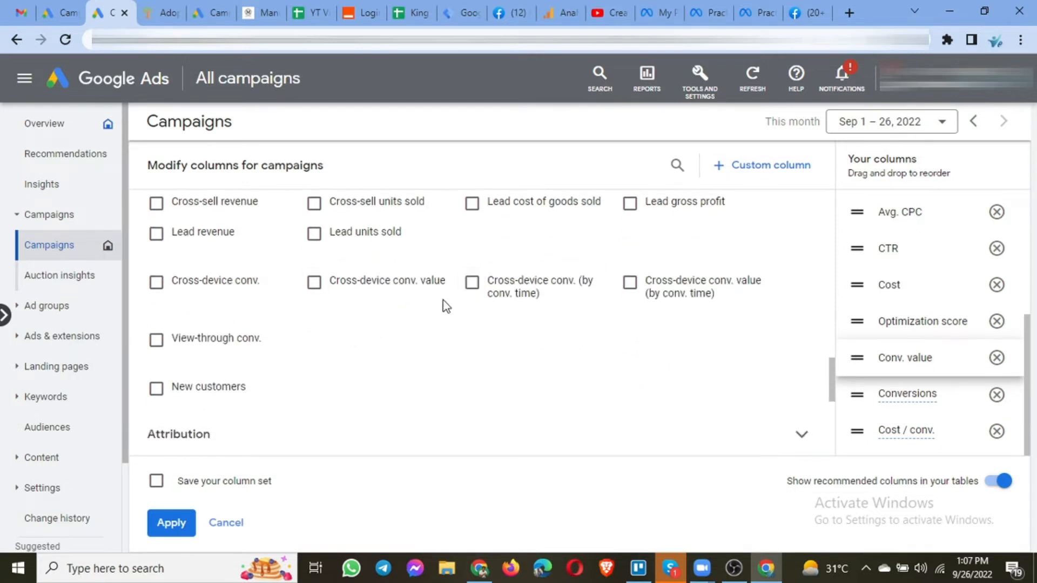
scroll(380, 344, down, 1)
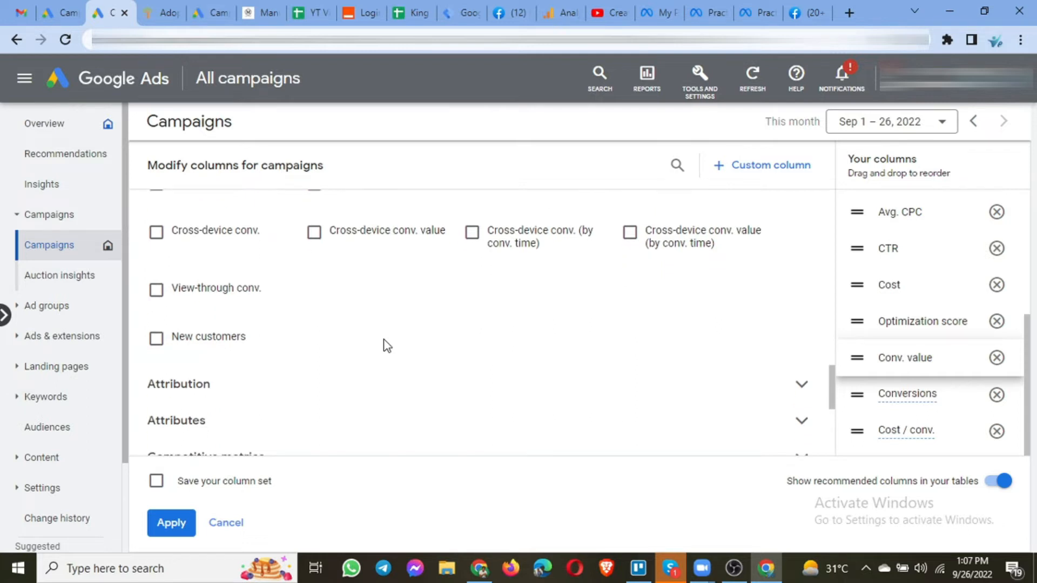
scroll(387, 346, down, 1)
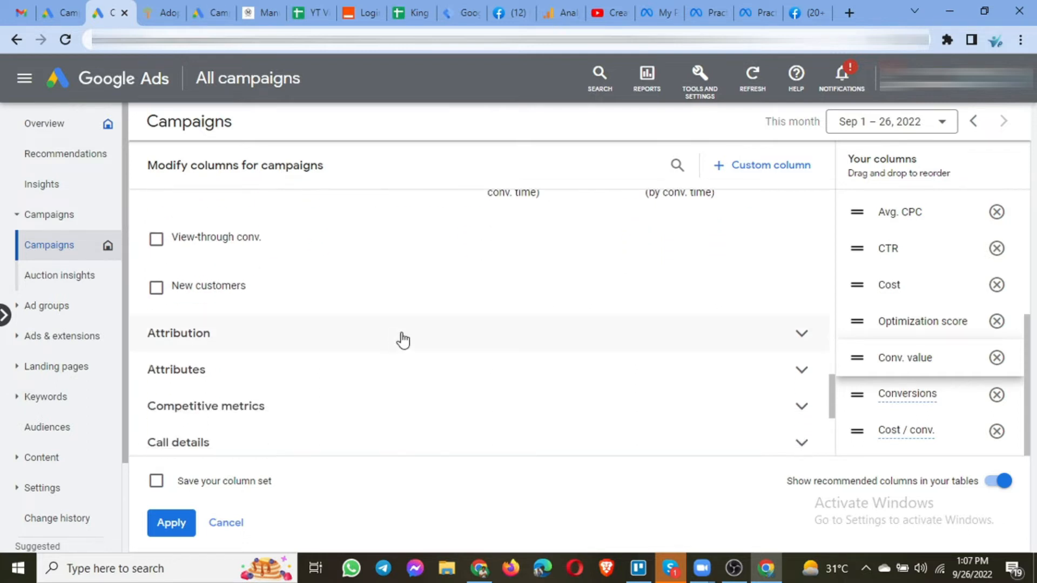
Expand and browse the Attribution, Attributes and Competitive metrics option groups.
click(423, 340)
scroll(423, 340, down, 1)
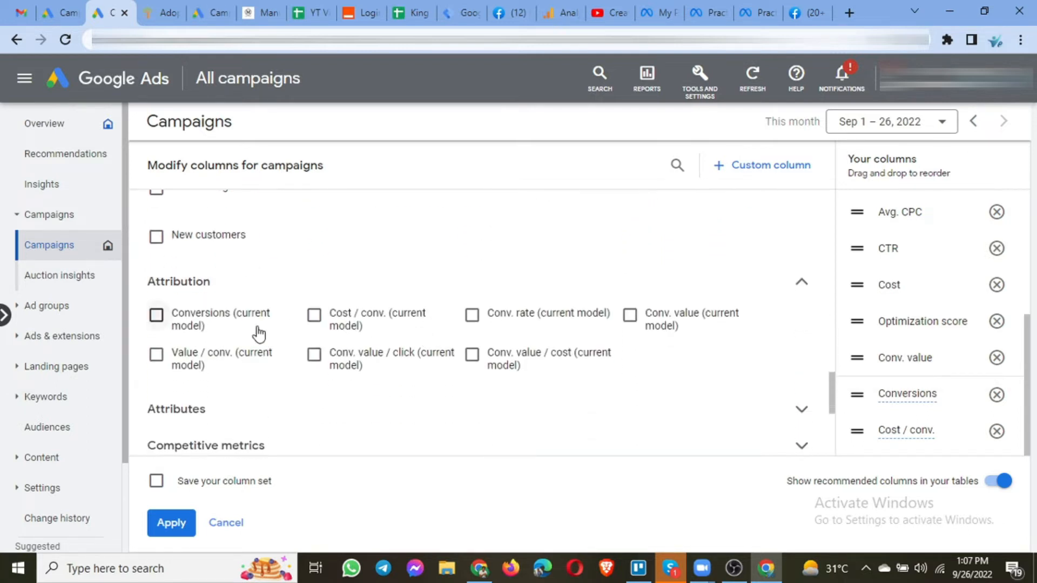
mouse_move(190, 328)
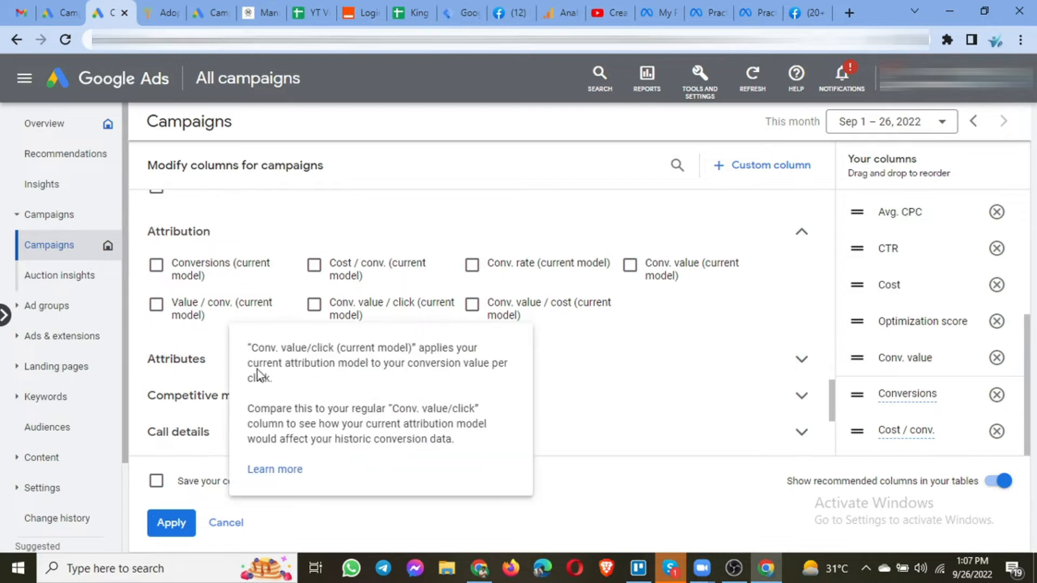
click(204, 362)
scroll(280, 326, down, 2)
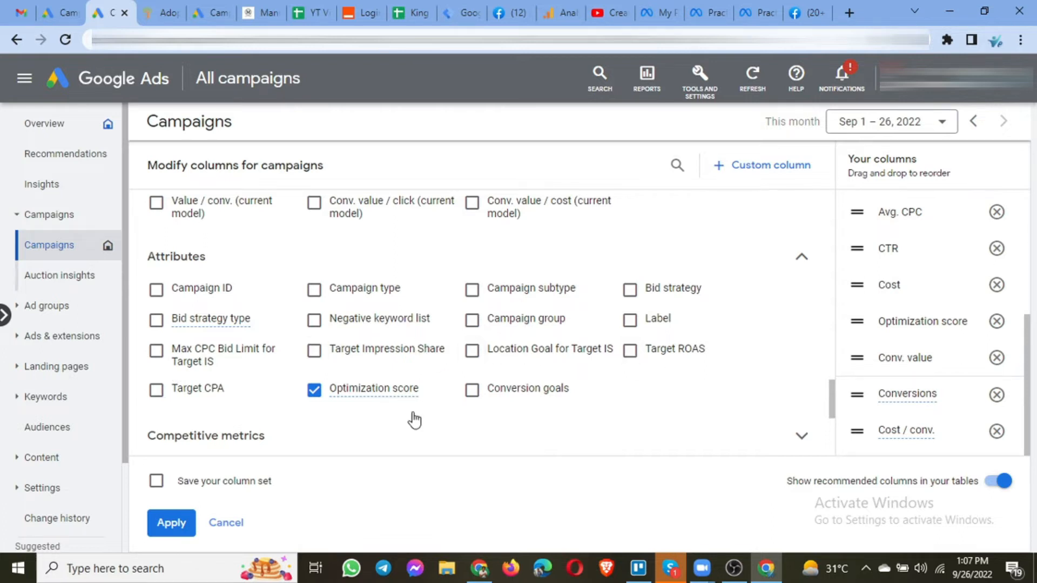
scroll(648, 351, down, 2)
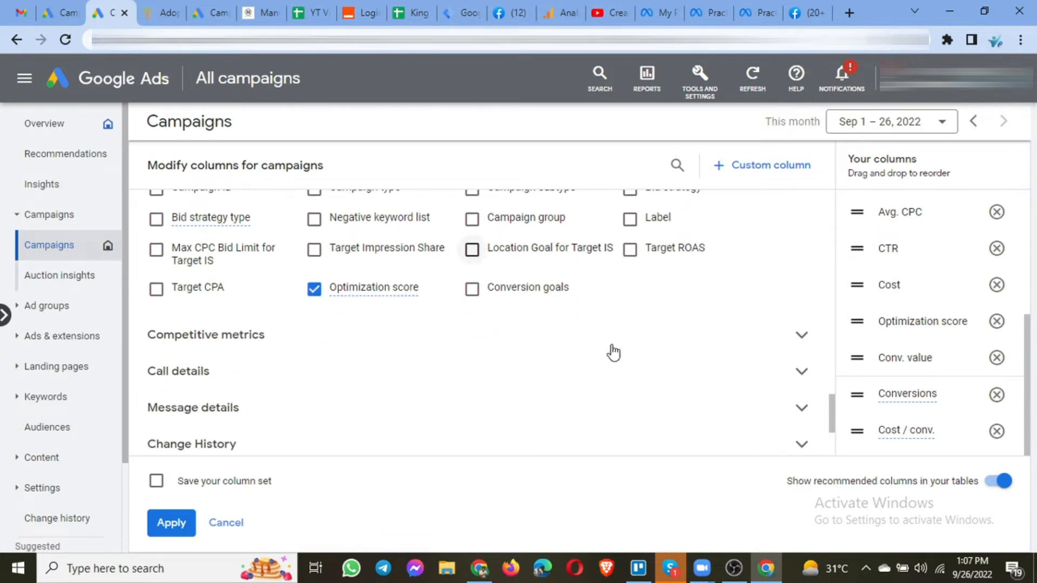
click(320, 349)
scroll(320, 349, down, 2)
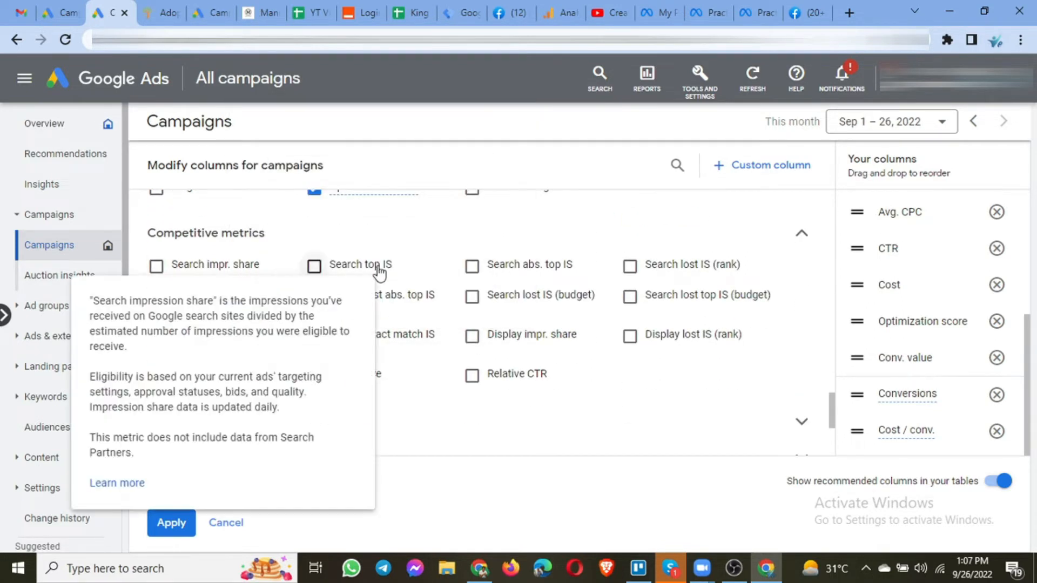
mouse_move(377, 272)
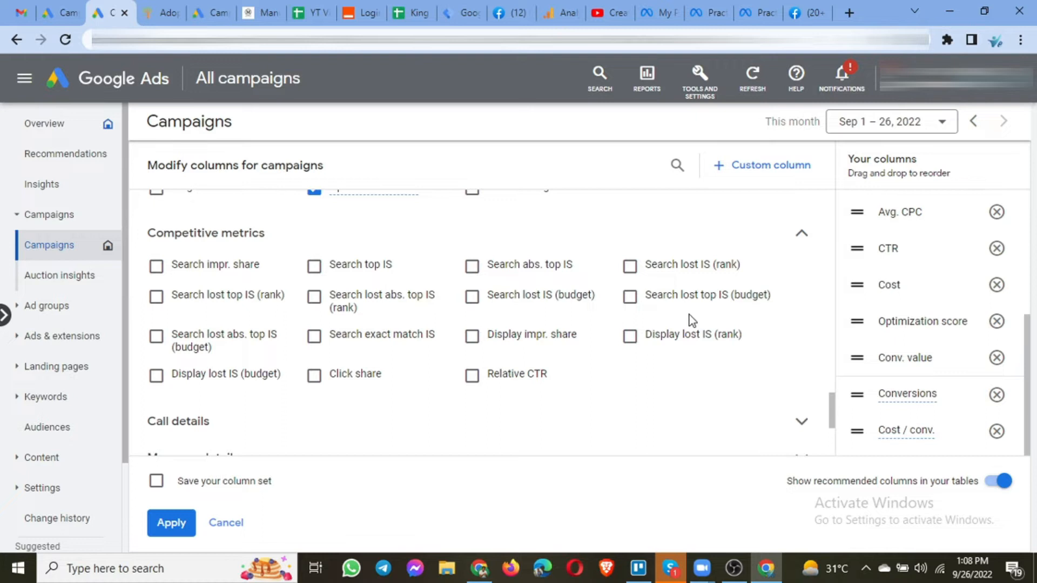
scroll(689, 315, down, 1)
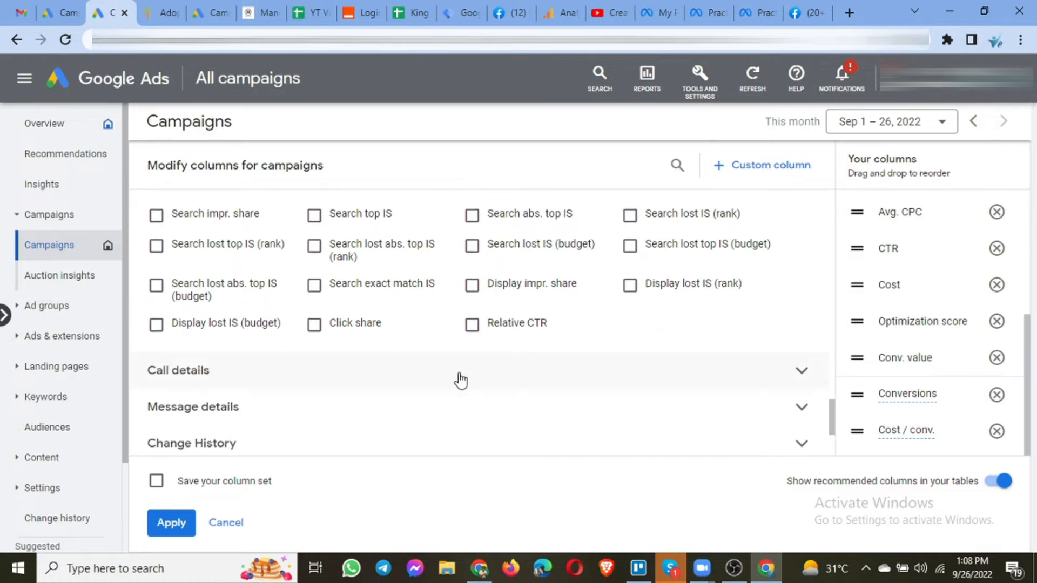
Open Call details and add the Phone calls, Phone impr. and PTR columns.
click(367, 372)
scroll(371, 373, down, 1)
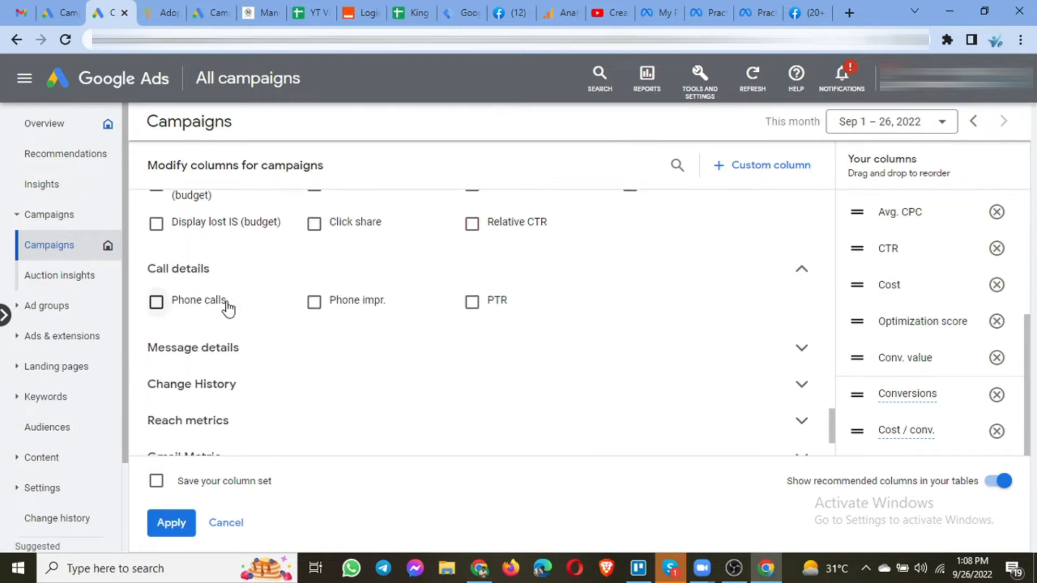
mouse_move(222, 302)
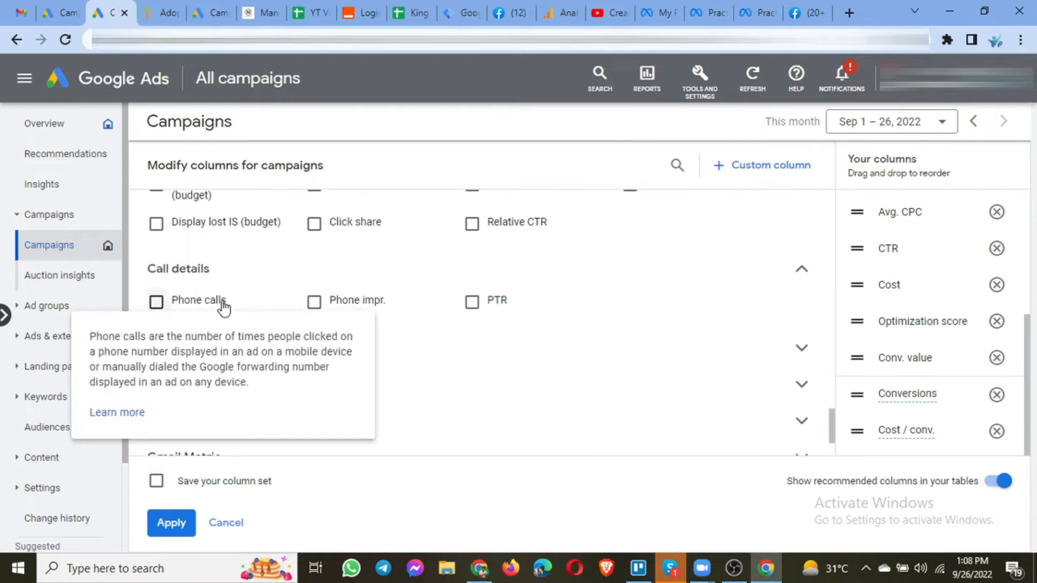
click(156, 302)
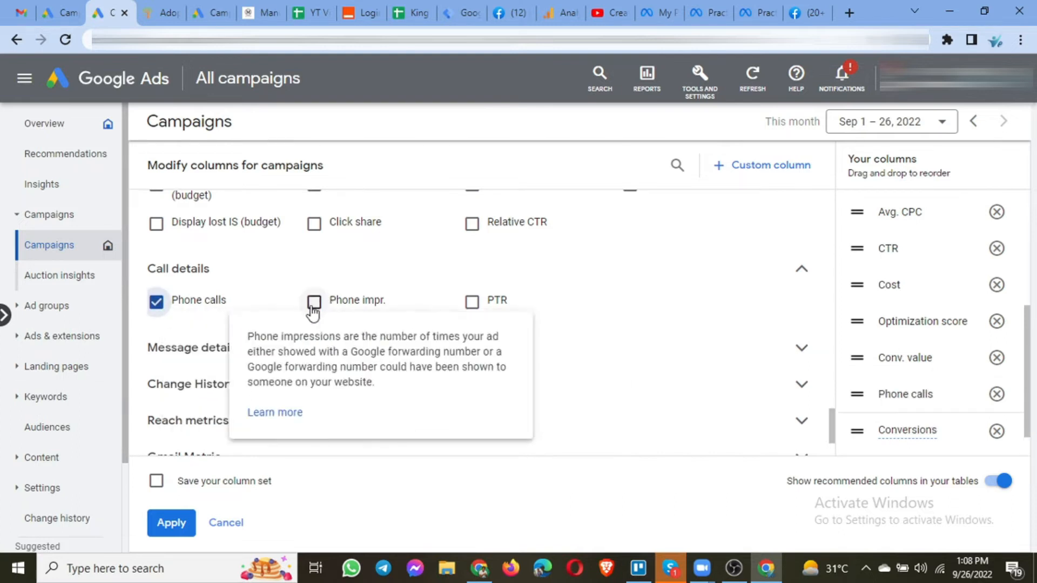
click(314, 302)
mouse_move(474, 313)
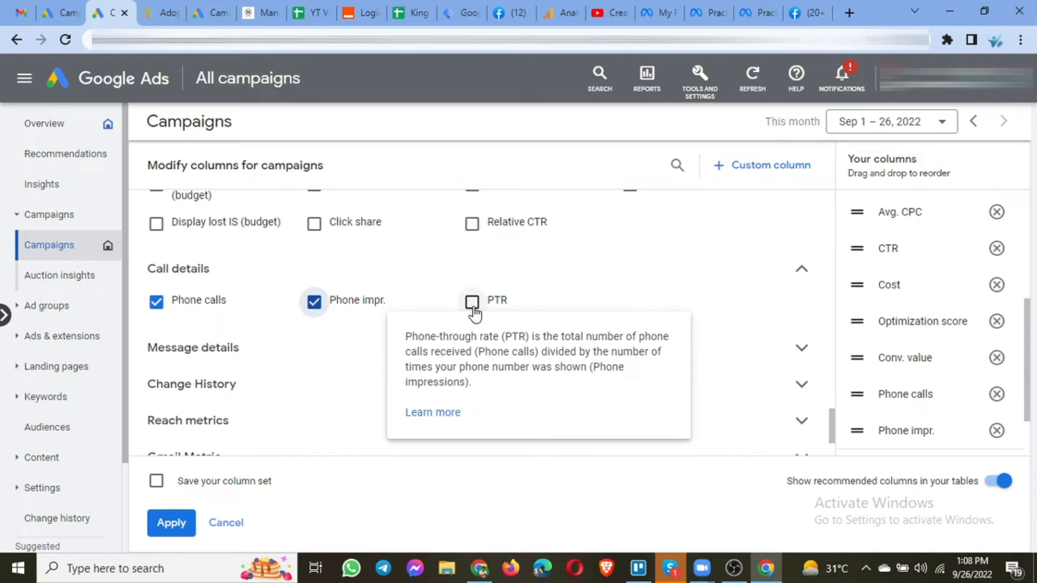
click(474, 312)
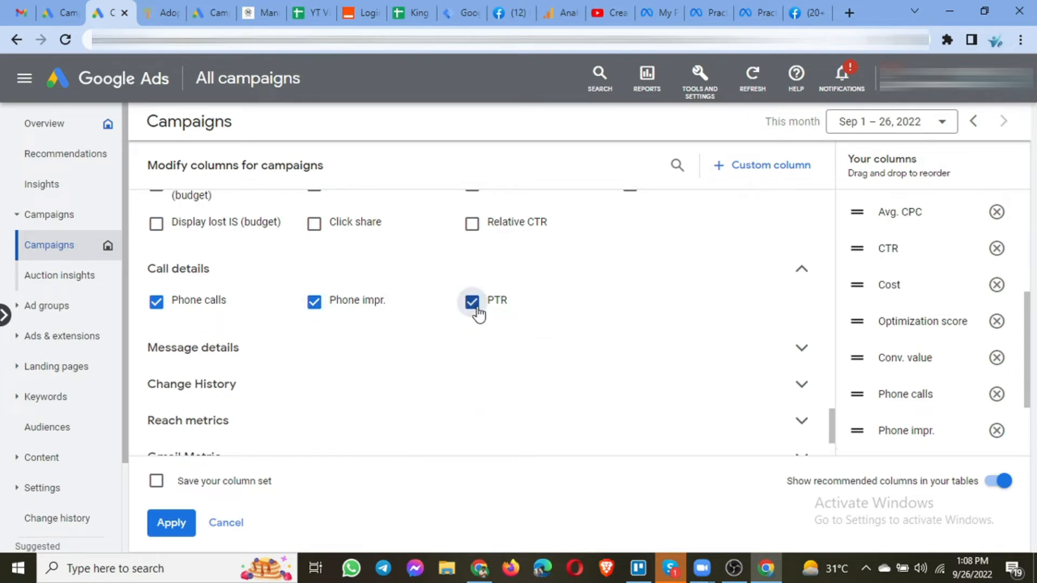
Expand and browse the Message details, Change History, Reach metrics, Gmail Metric, Ad customizer attributes and Custom columns groups.
scroll(477, 312, down, 1)
click(475, 308)
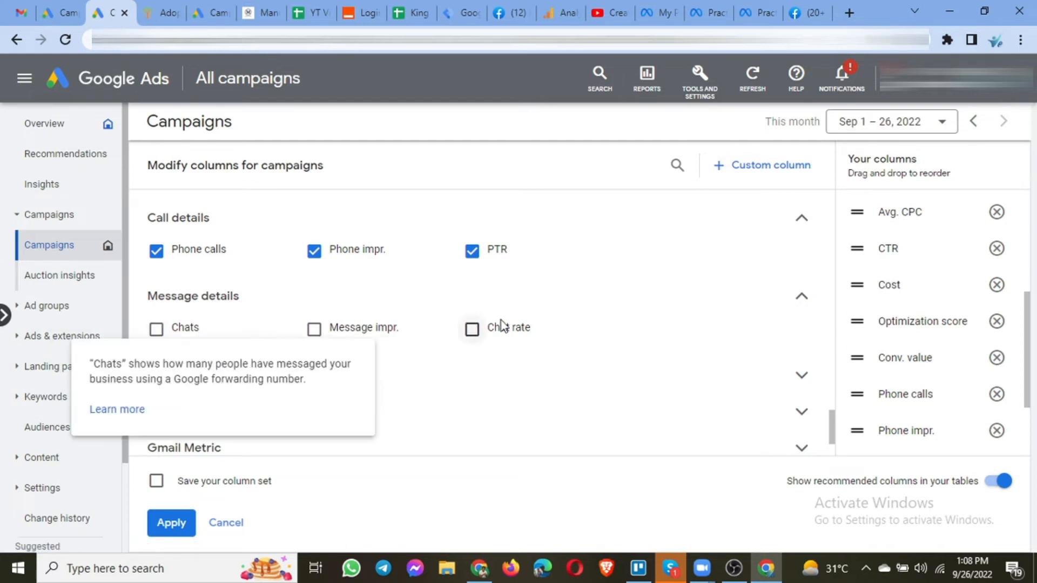
scroll(526, 357, down, 2)
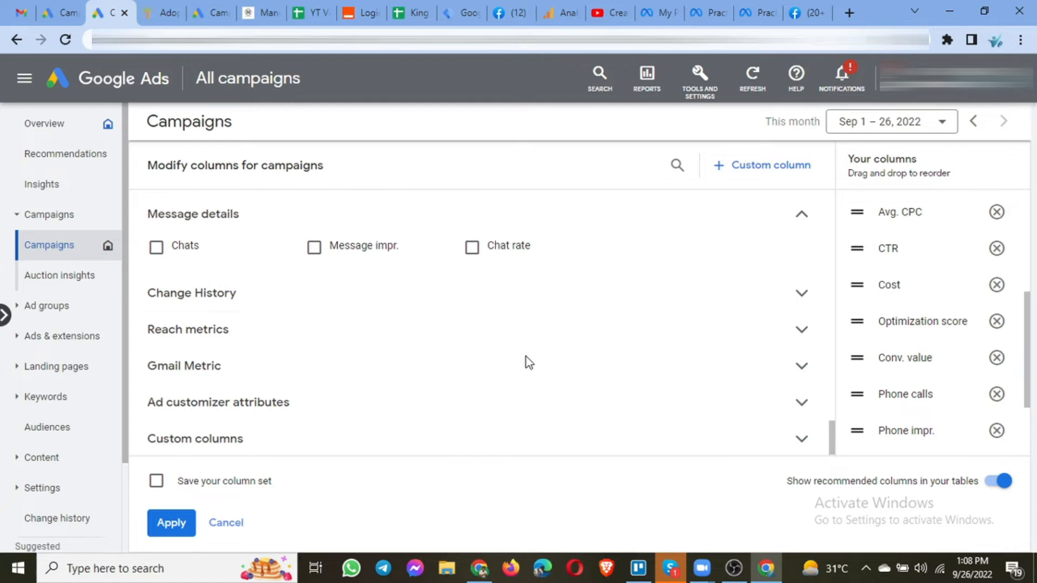
click(313, 307)
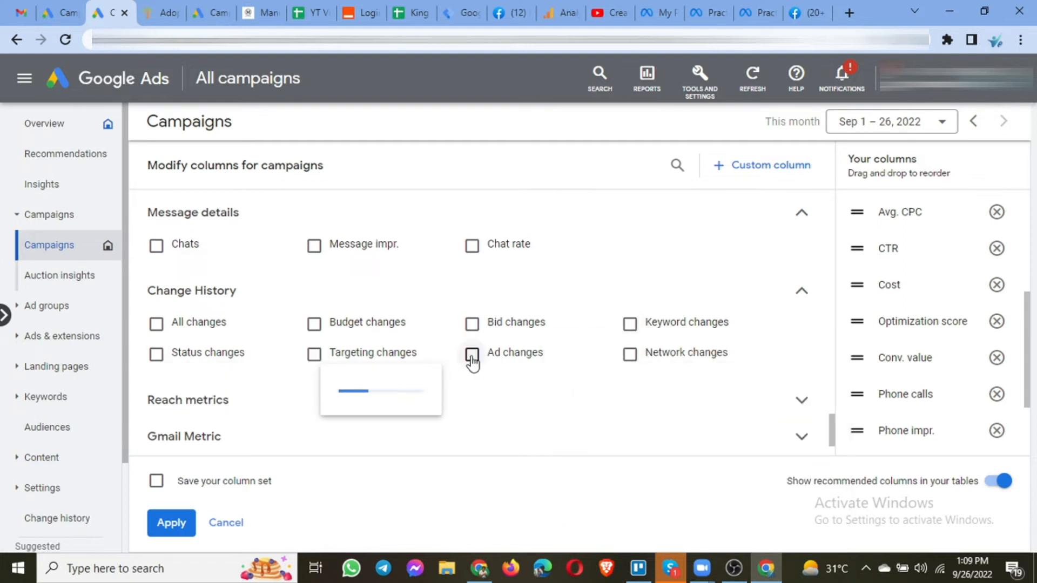
mouse_move(644, 367)
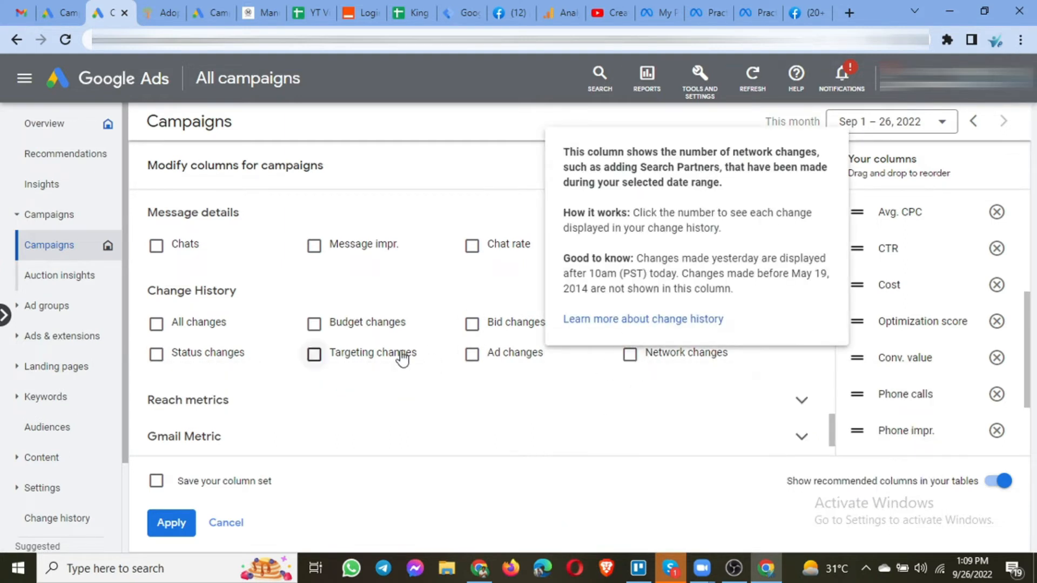
scroll(358, 338, down, 1)
scroll(358, 338, down, 1)
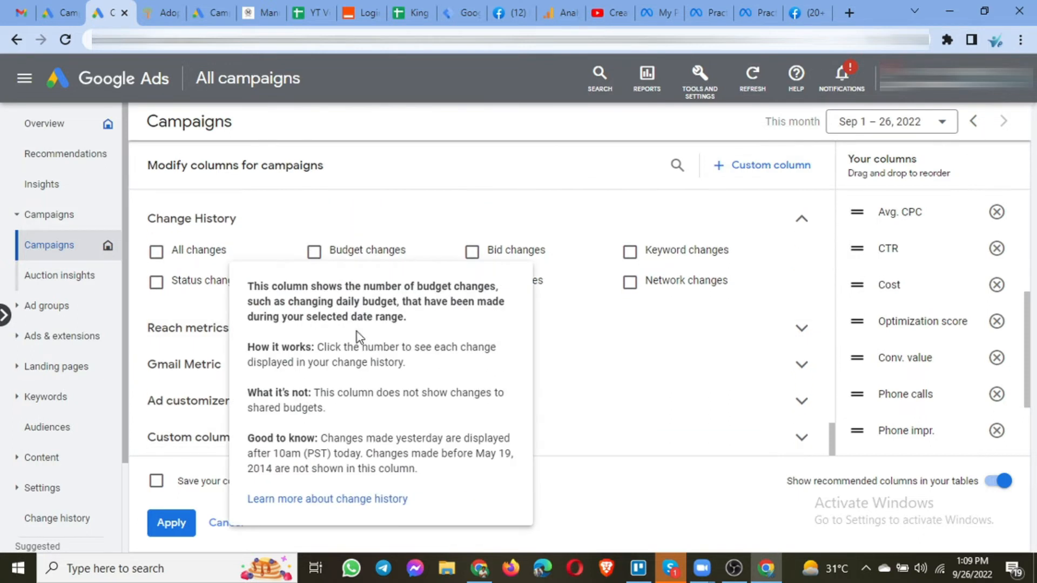
click(186, 336)
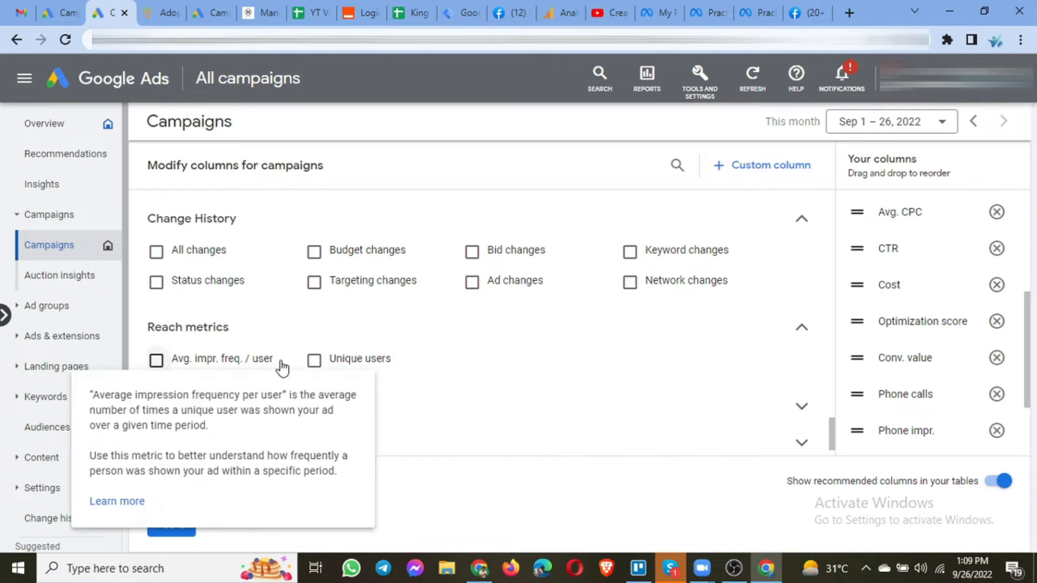
scroll(474, 355, down, 1)
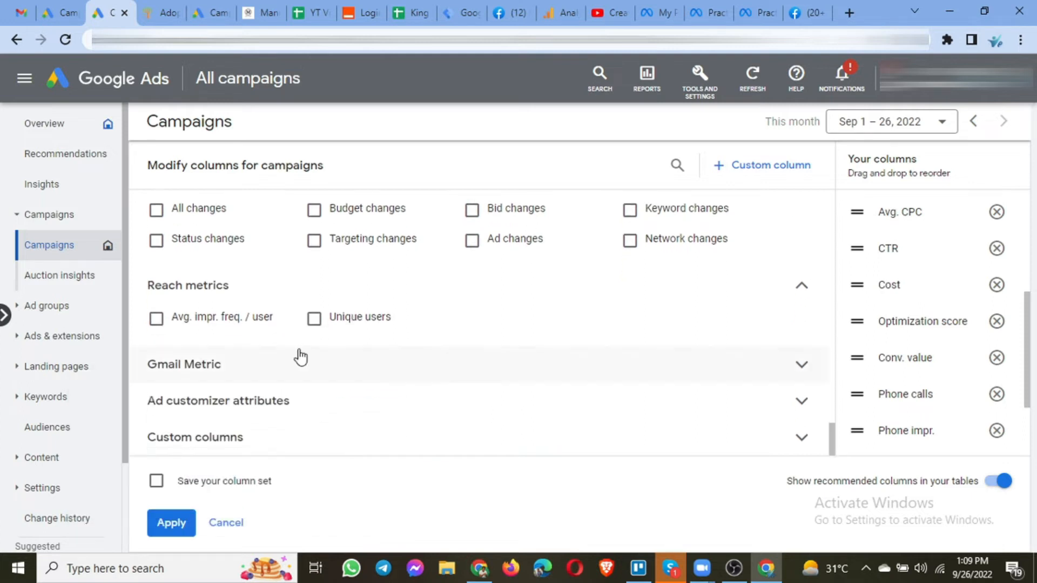
click(281, 371)
scroll(281, 371, down, 1)
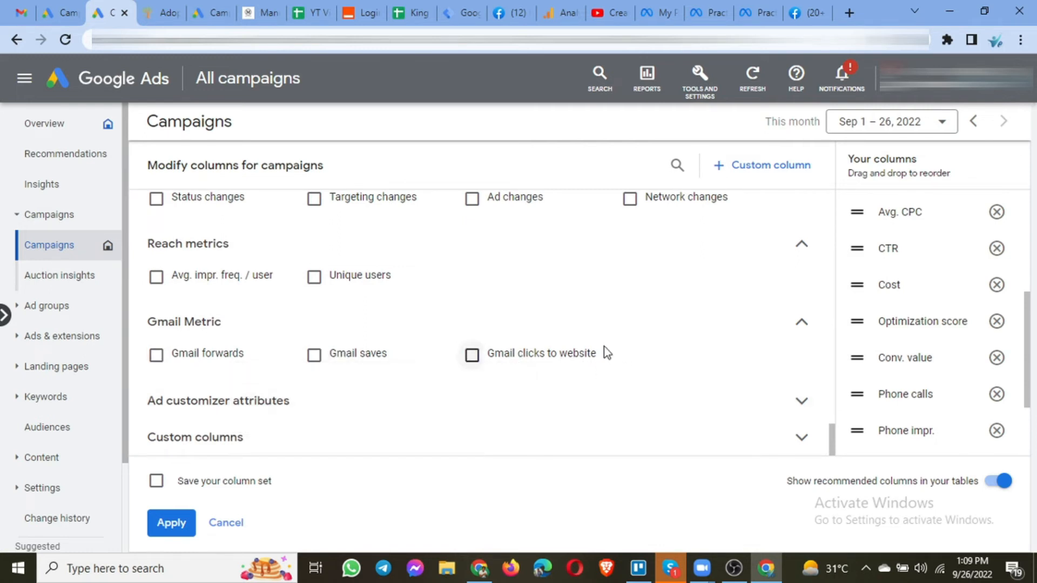
click(257, 413)
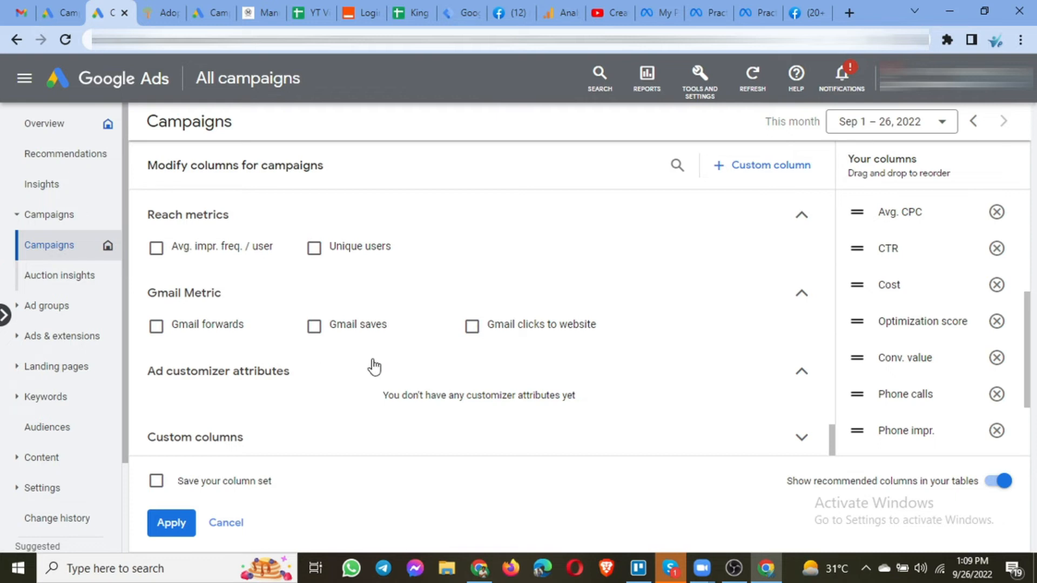
click(295, 446)
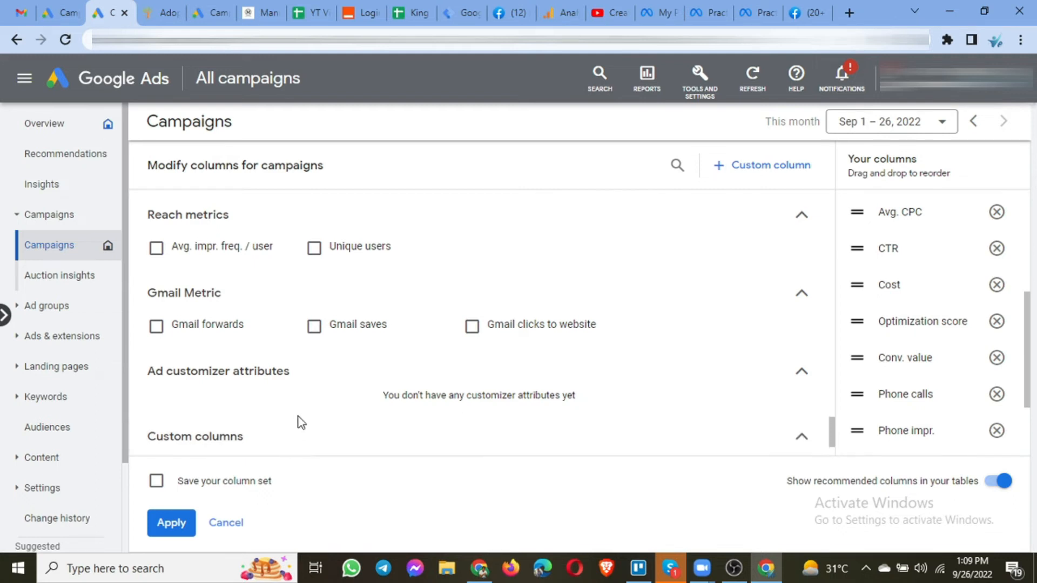
scroll(412, 346, down, 1)
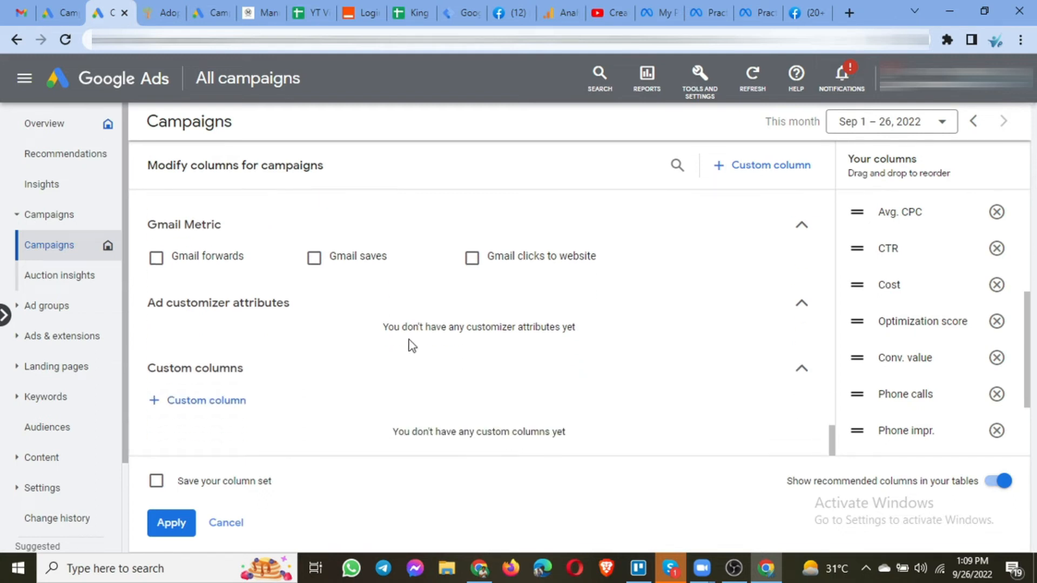
Collapse the expanded metric groups while moving back up the column list.
click(802, 305)
click(803, 257)
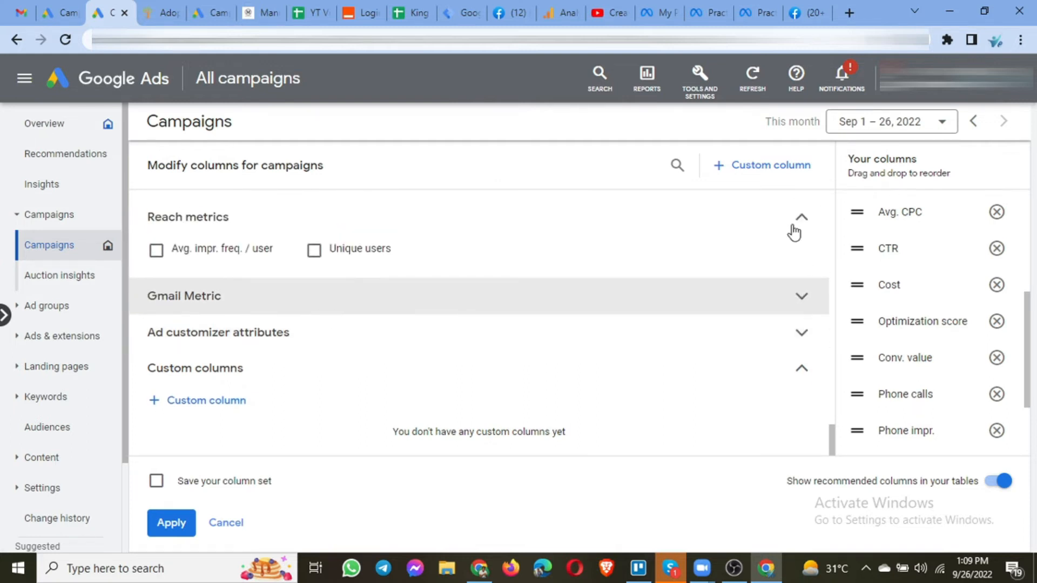
click(799, 222)
scroll(804, 243, up, 2)
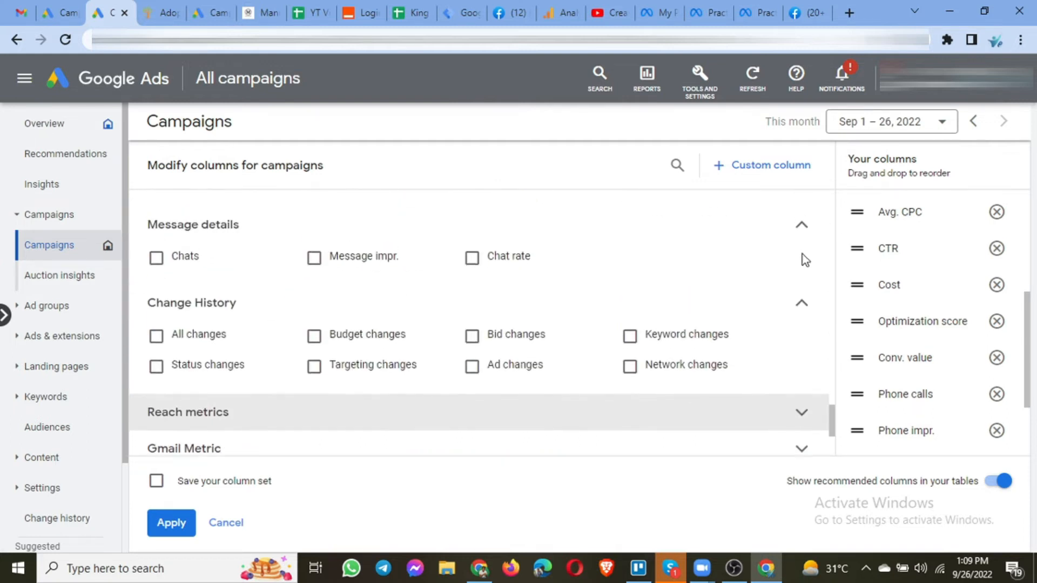
click(800, 305)
click(800, 226)
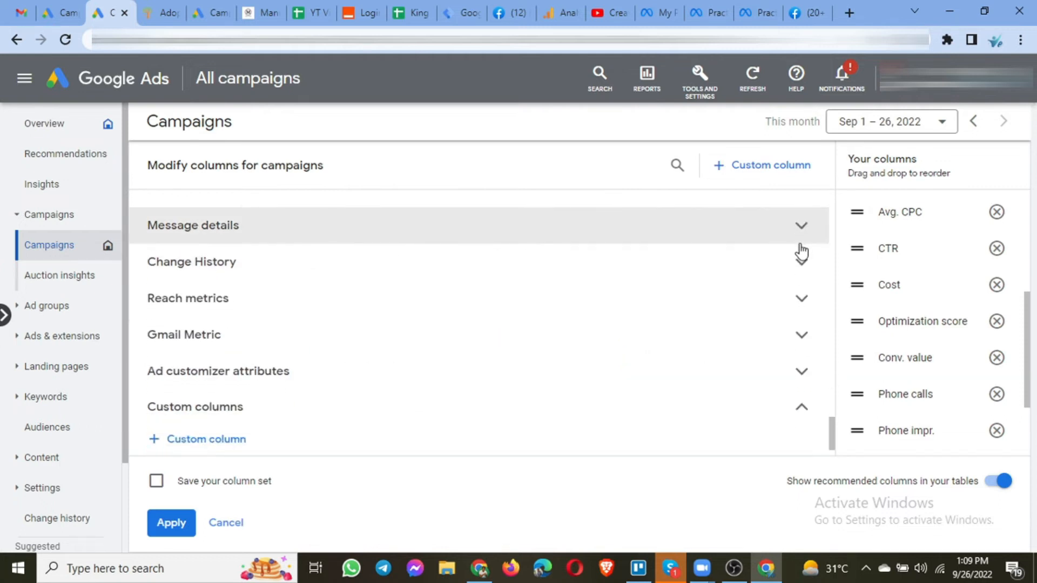
scroll(802, 259, up, 3)
click(802, 298)
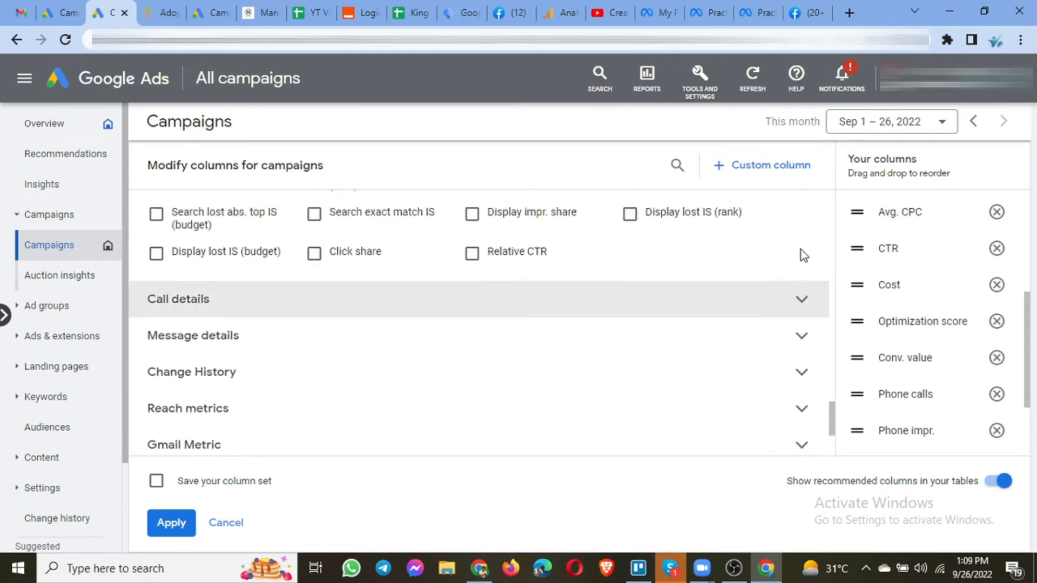
scroll(801, 249, up, 2)
click(804, 216)
scroll(803, 254, up, 4)
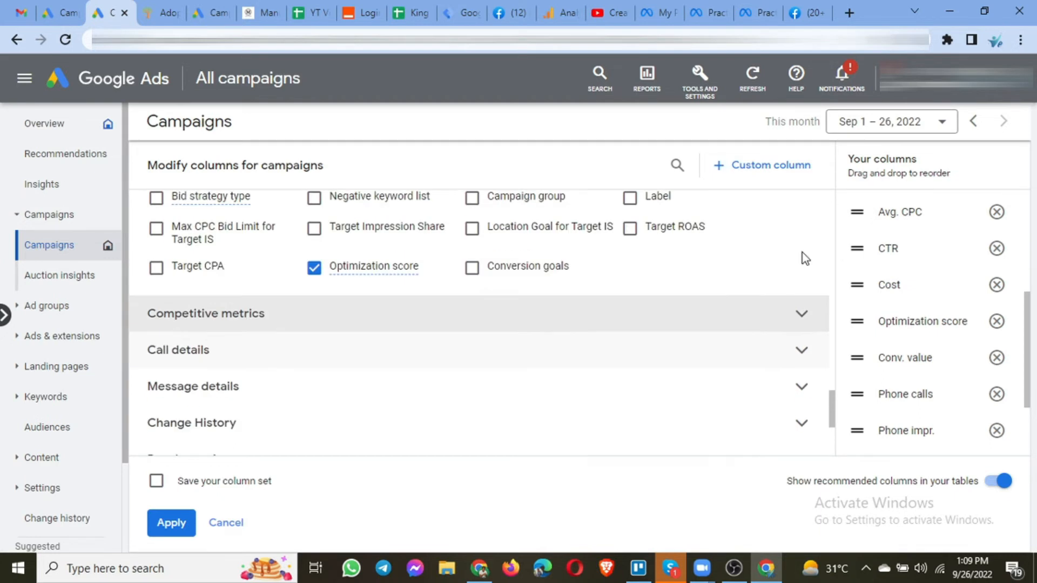
click(802, 237)
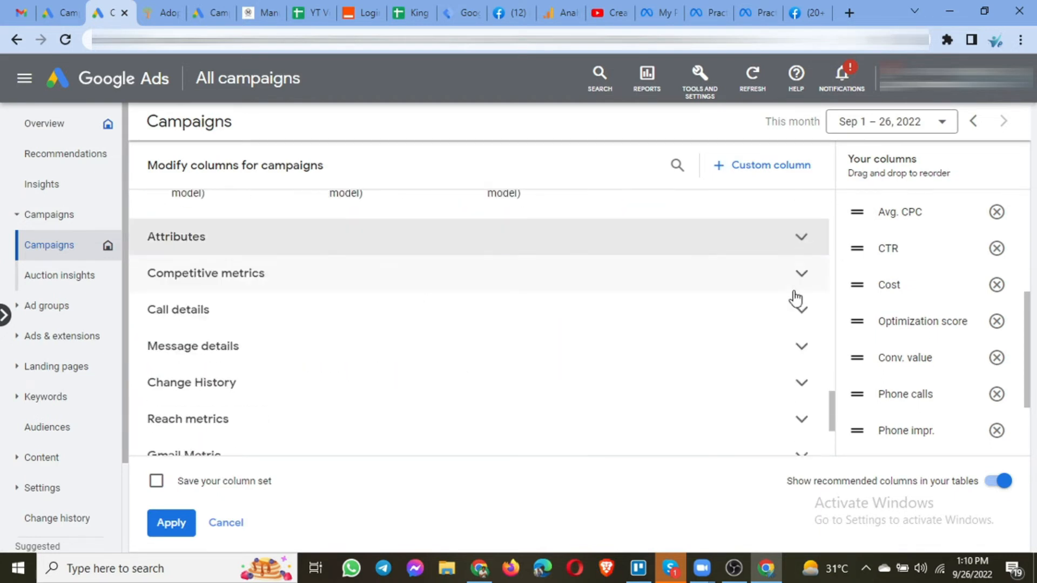
scroll(796, 297, up, 3)
click(801, 266)
scroll(809, 254, up, 5)
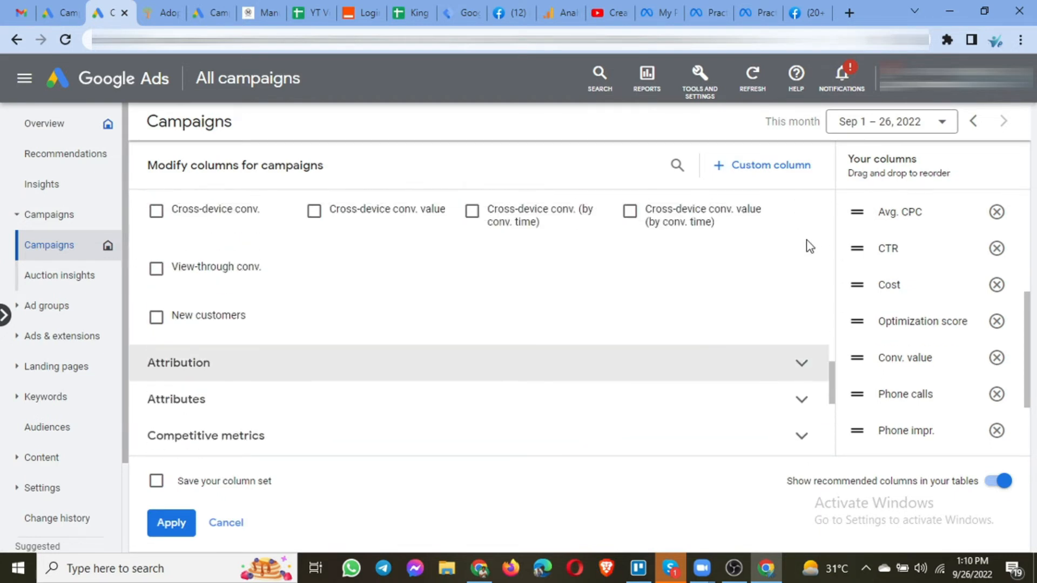
scroll(807, 270, up, 5)
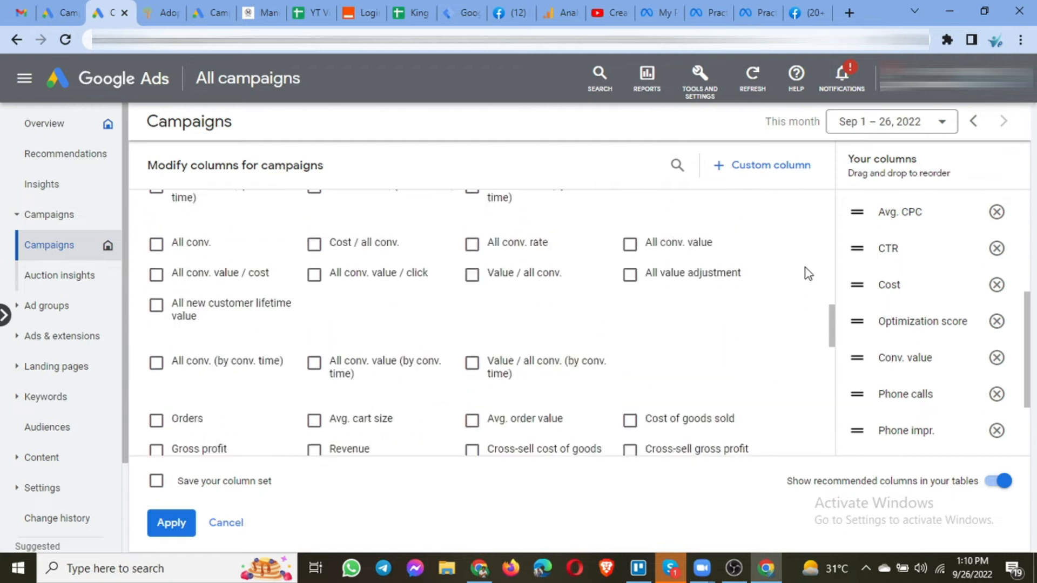
click(802, 286)
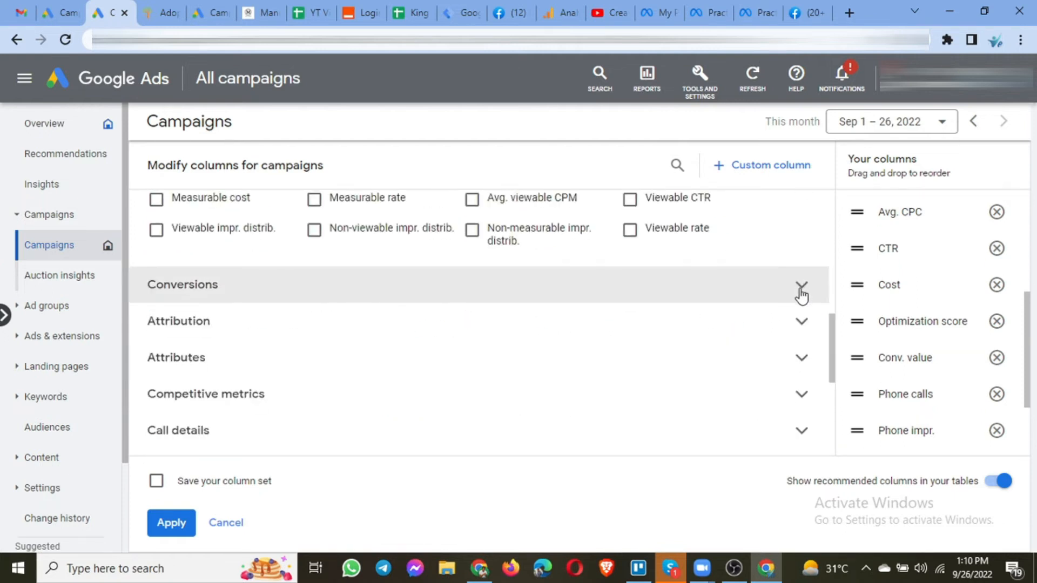
scroll(802, 294, up, 5)
click(801, 254)
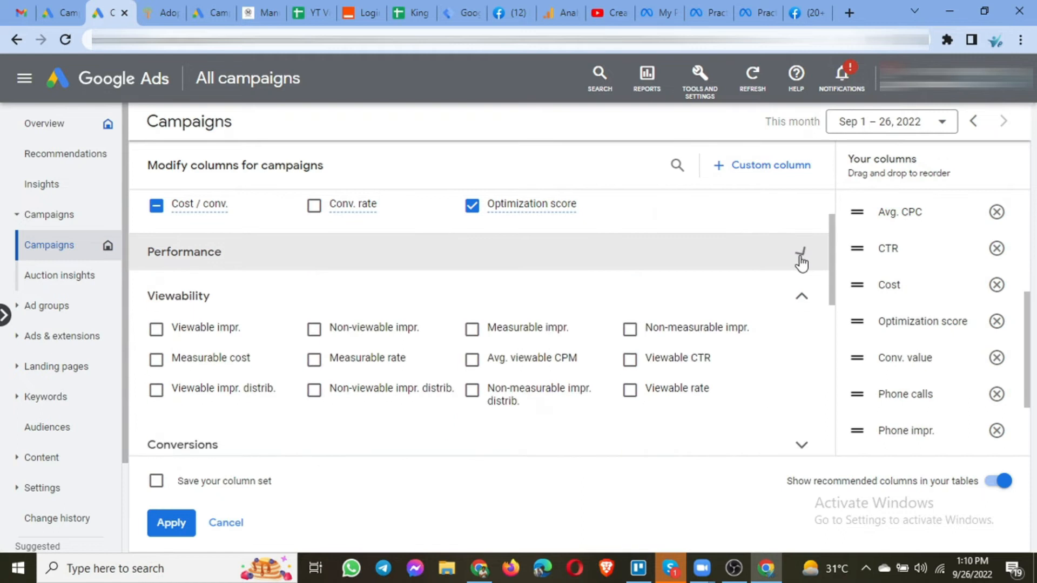
scroll(799, 261, up, 3)
click(802, 216)
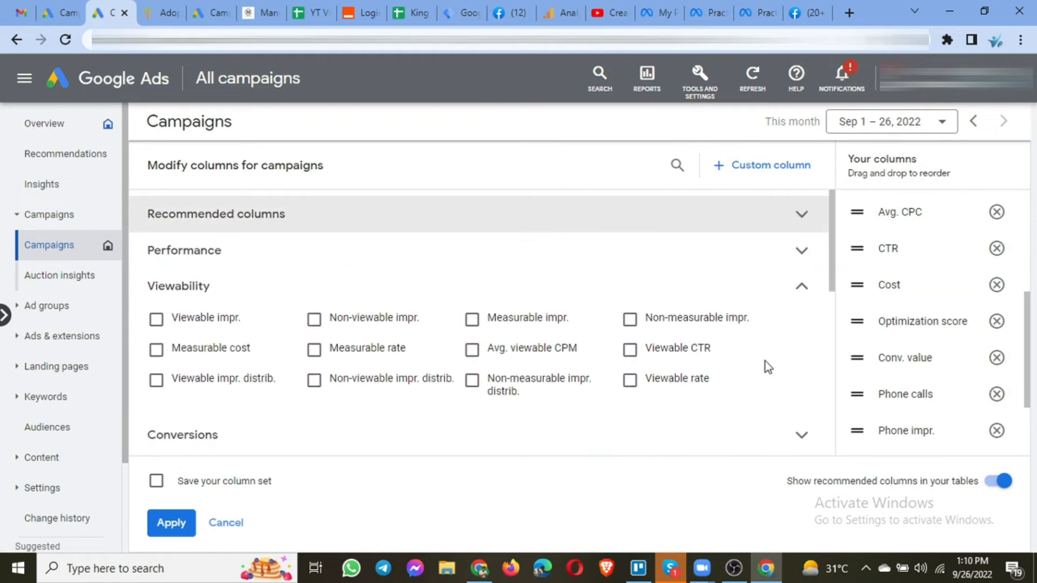
click(802, 293)
Start creating a new custom column from the Custom columns group.
scroll(752, 416, down, 6)
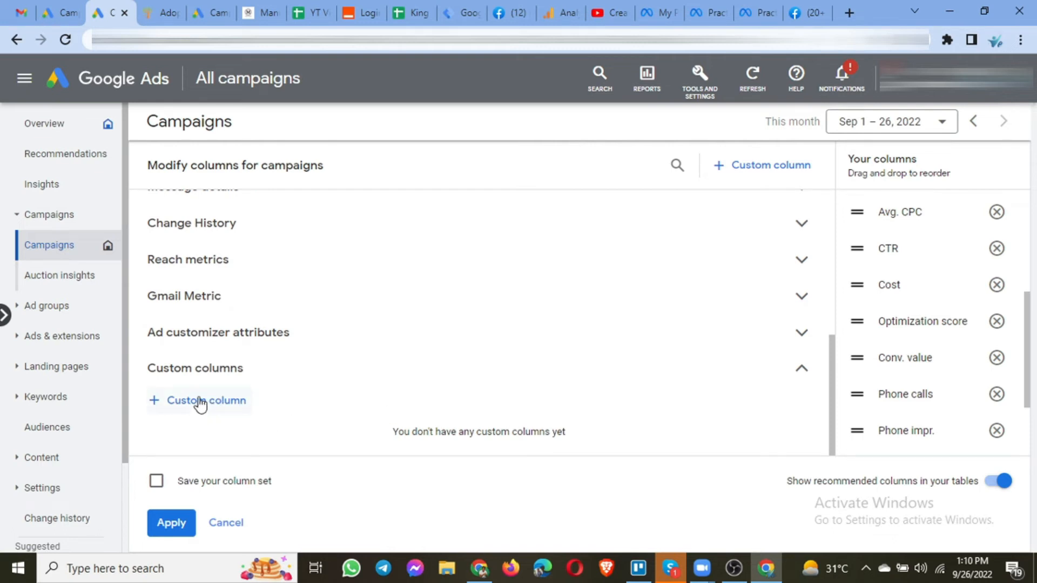
click(200, 401)
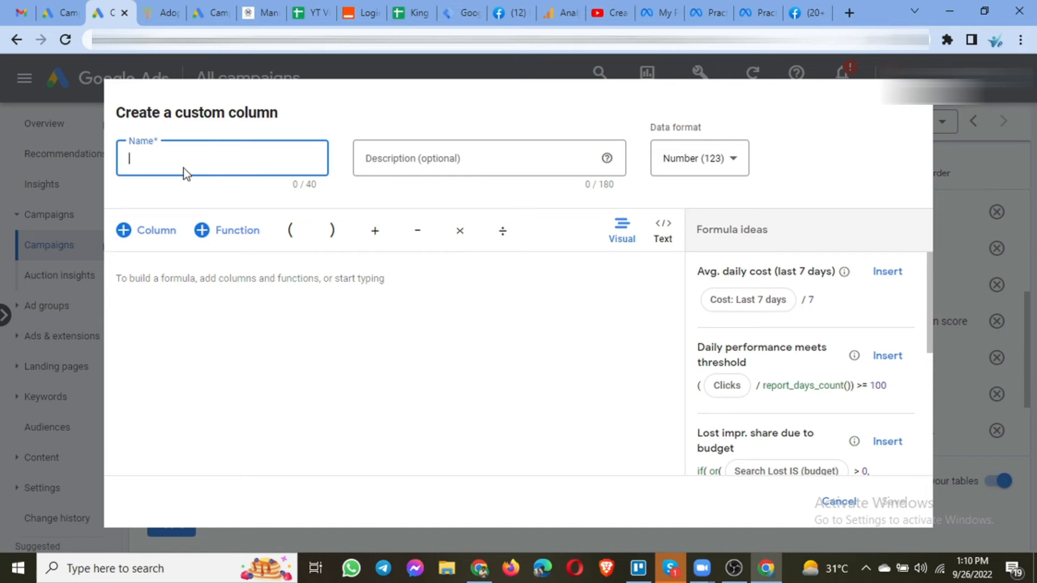
Name the new custom column Cost Per Lead.
text(Cost Per Lead)
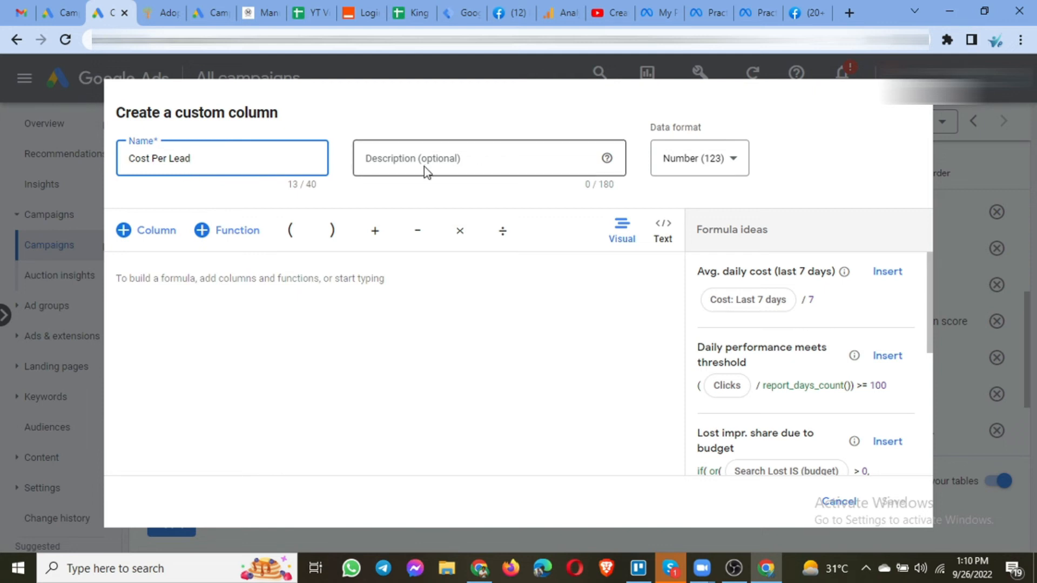
click(232, 267)
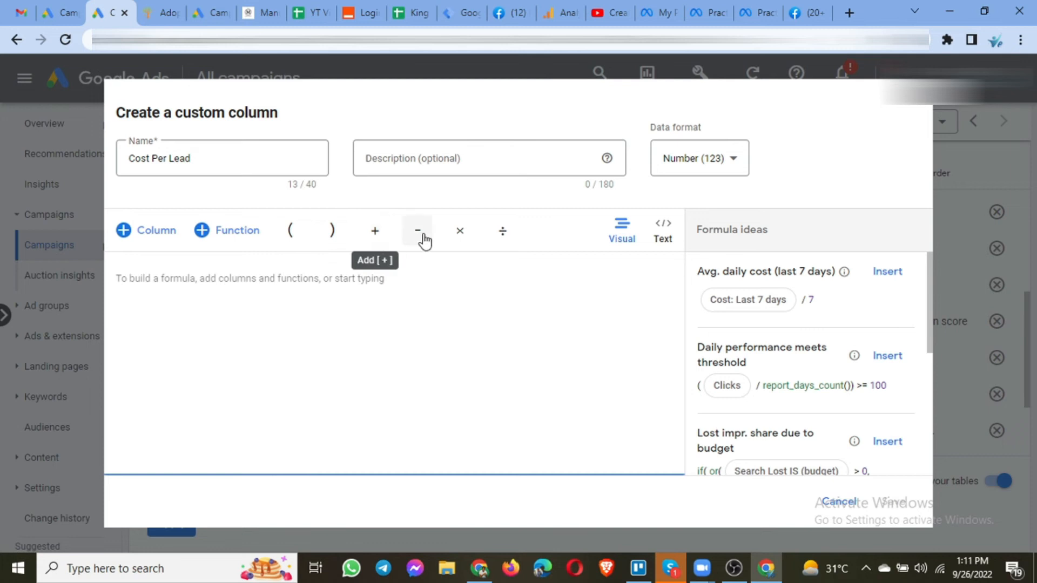
Start the custom column formula by inserting the Cost column followed by a divide operator.
click(159, 235)
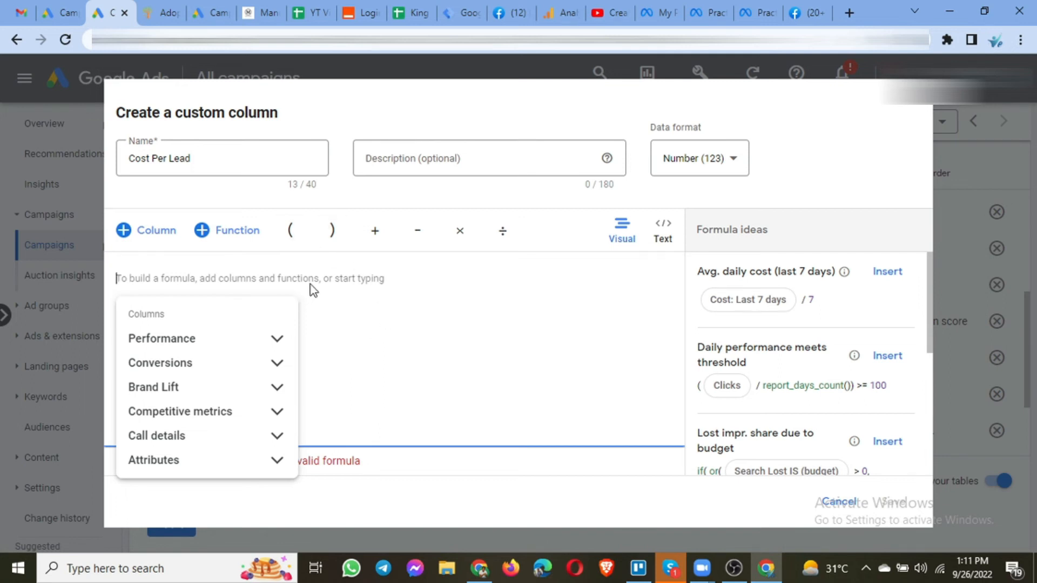
text(c)
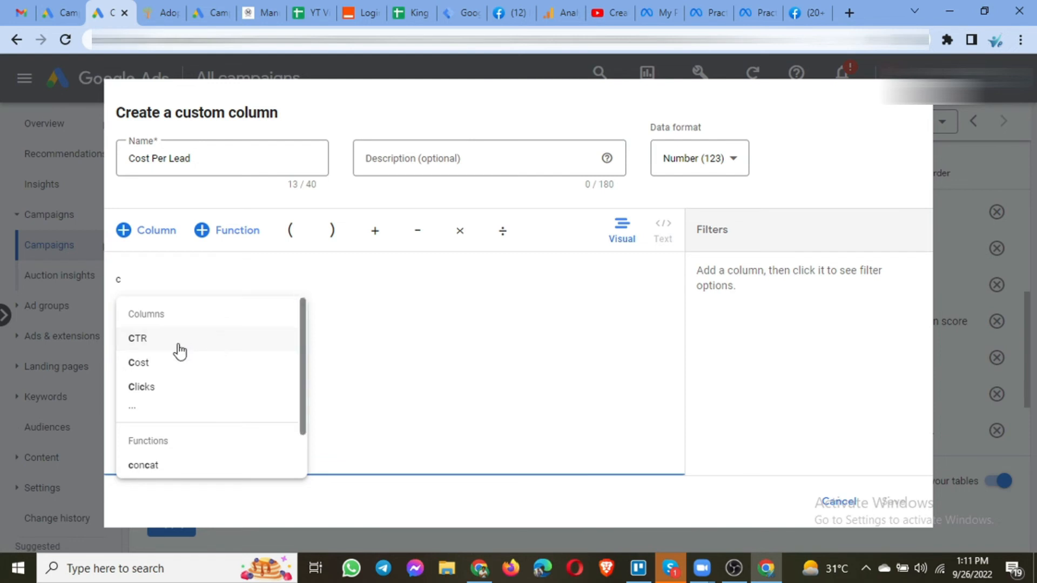
click(158, 376)
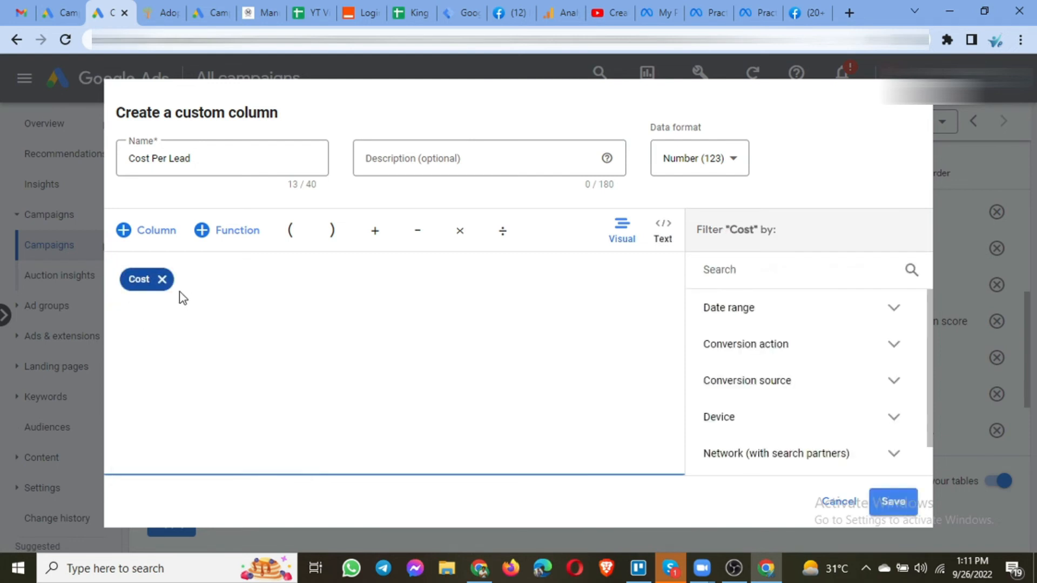
click(198, 278)
click(502, 233)
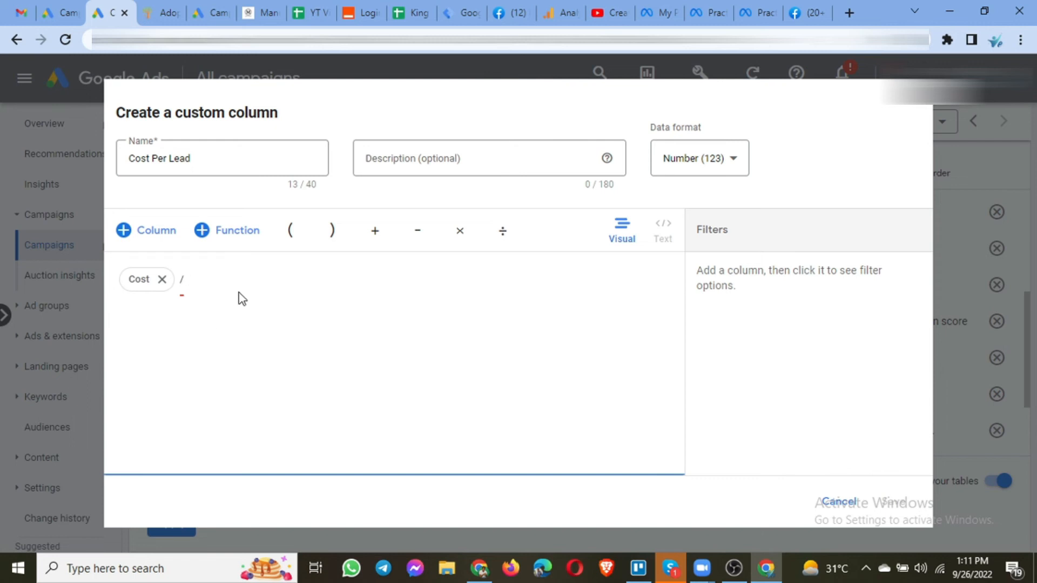
Complete the formula with the Conversions column as the divisor and save the custom column.
text(lea)
key(BackSpace)
key(BackSpace)
key(BackSpace)
text(si)
key(BackSpace)
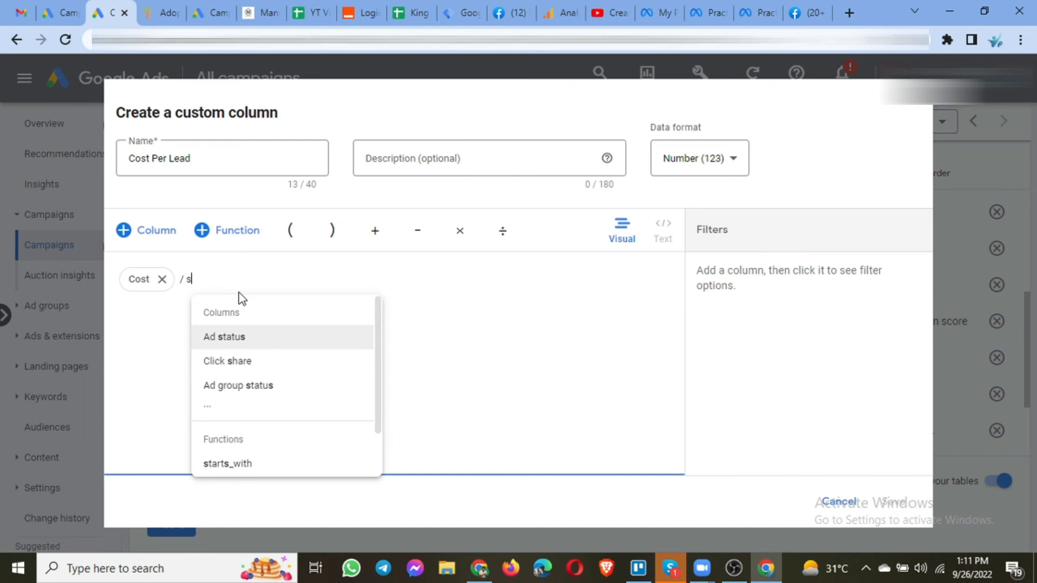
key(BackSpace)
text(con)
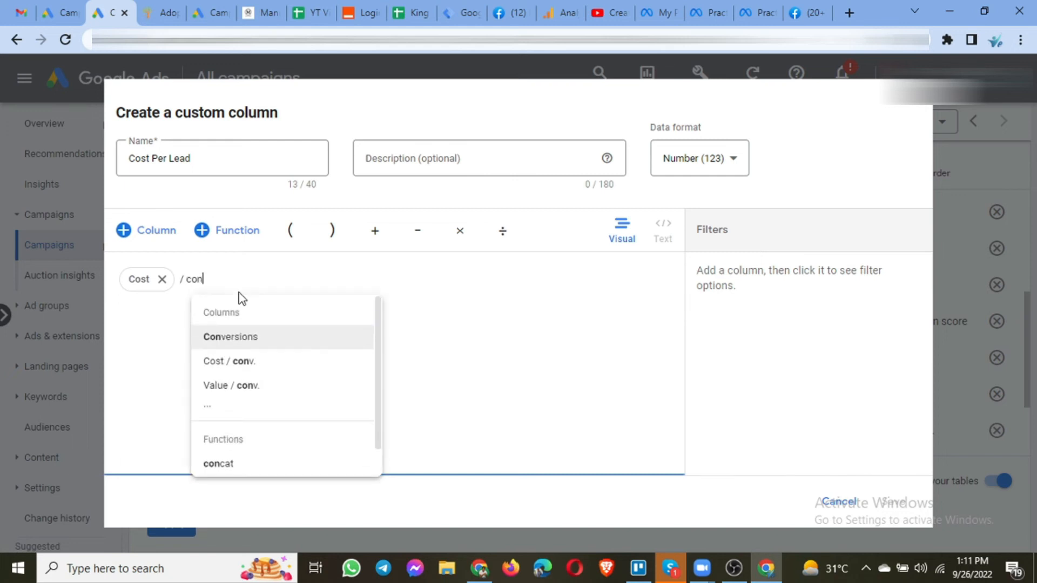
click(230, 337)
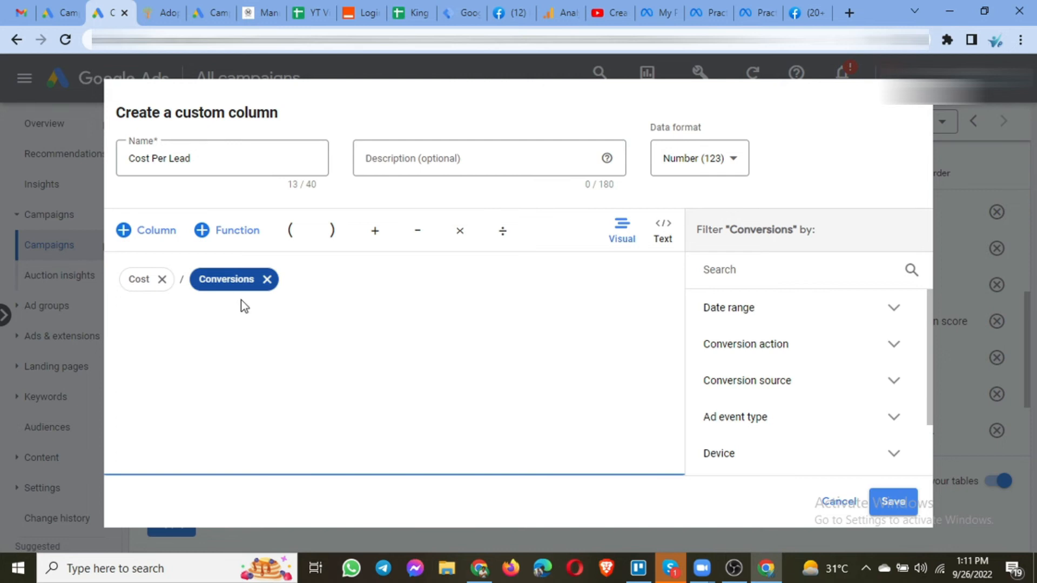
click(892, 511)
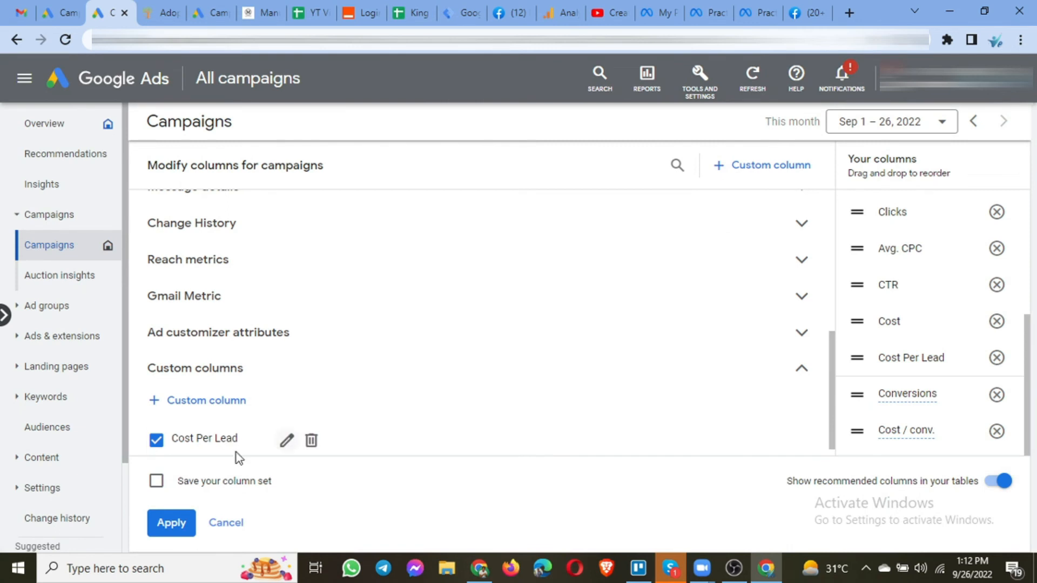
Save the current column selection as a column set named faisal and apply it.
click(156, 482)
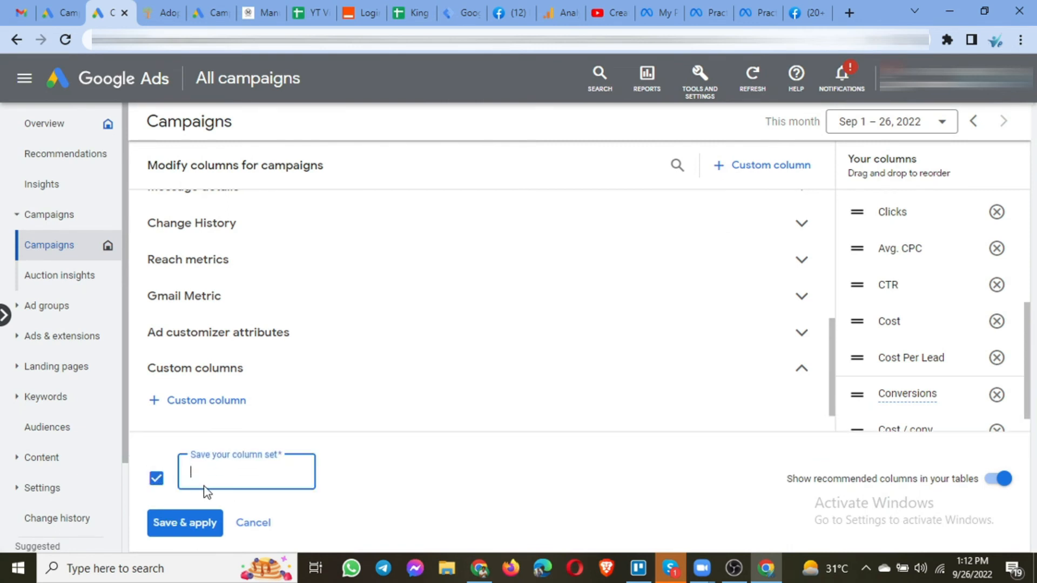
text(faisal)
click(186, 523)
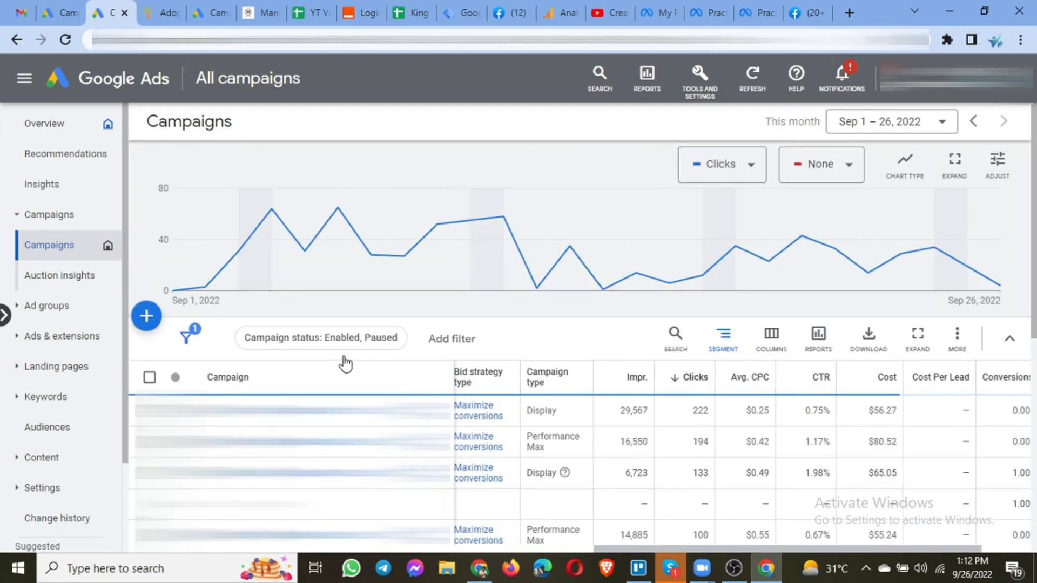
Scroll through the campaigns table to examine the new Cost Per Lead and other metric columns.
scroll(345, 362, down, 1)
scroll(582, 343, down, 2)
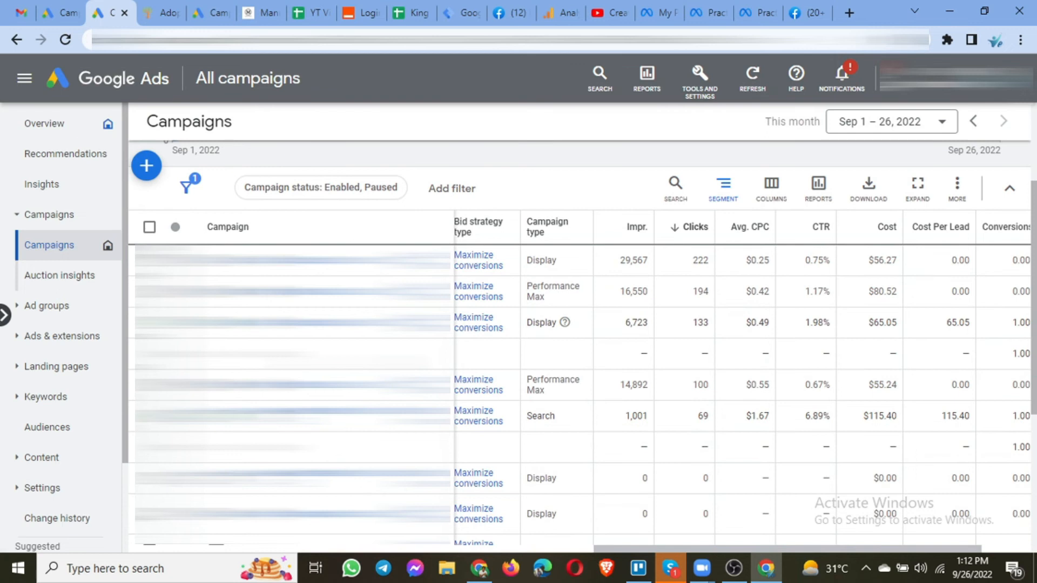
drag(653, 550, 582, 538)
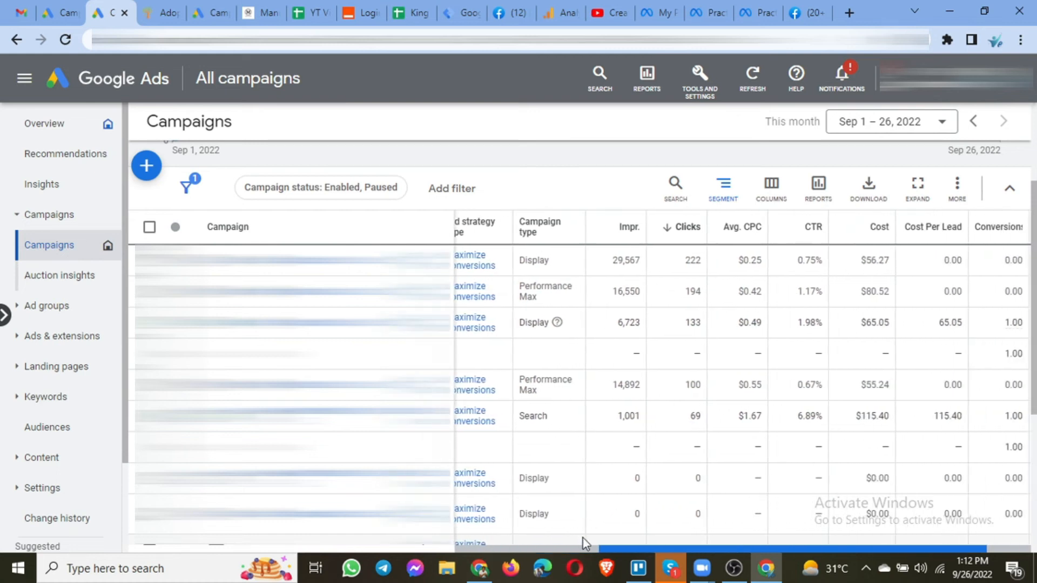
click(725, 193)
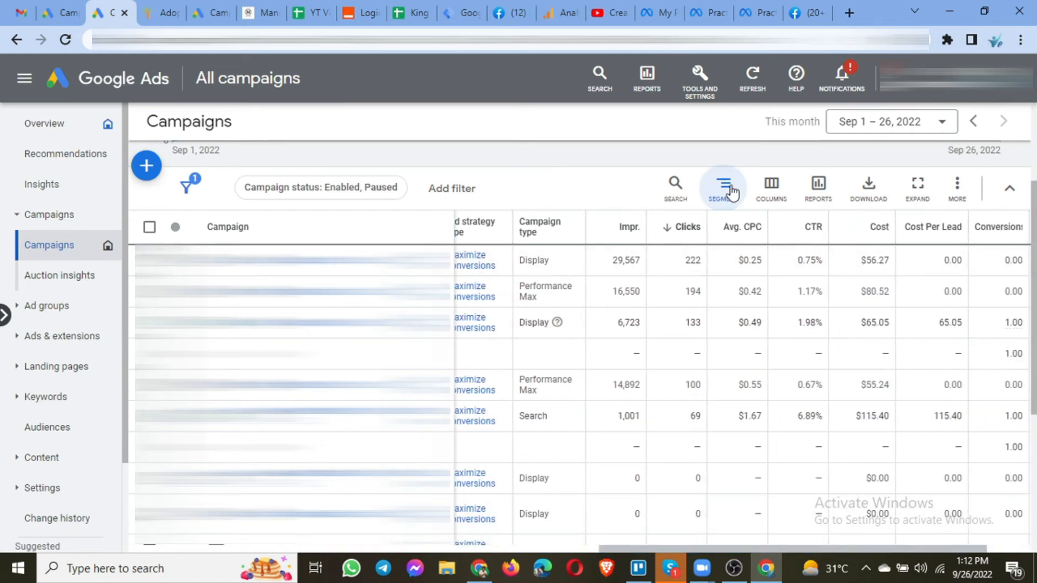
click(771, 187)
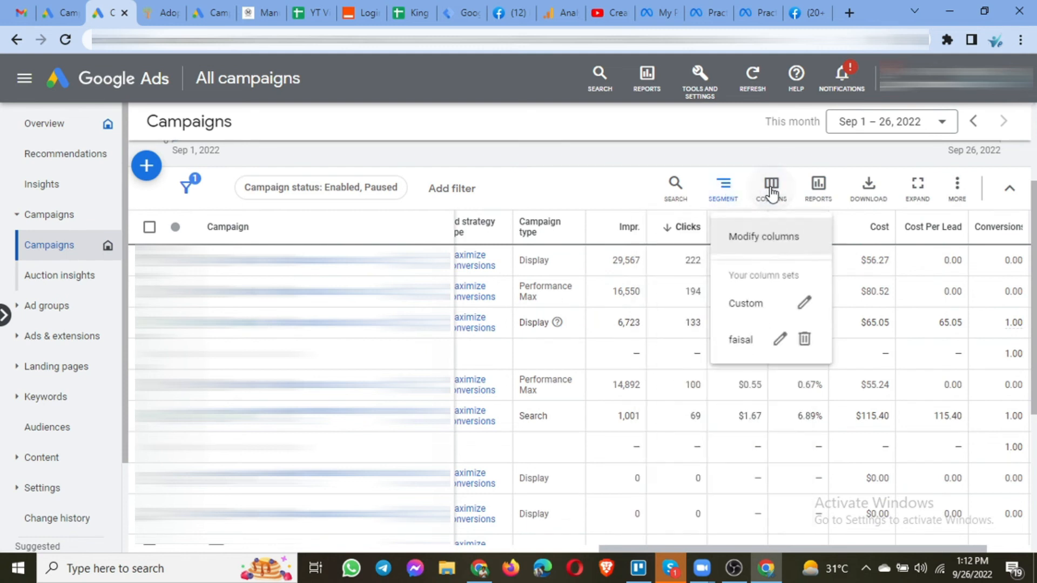
click(732, 355)
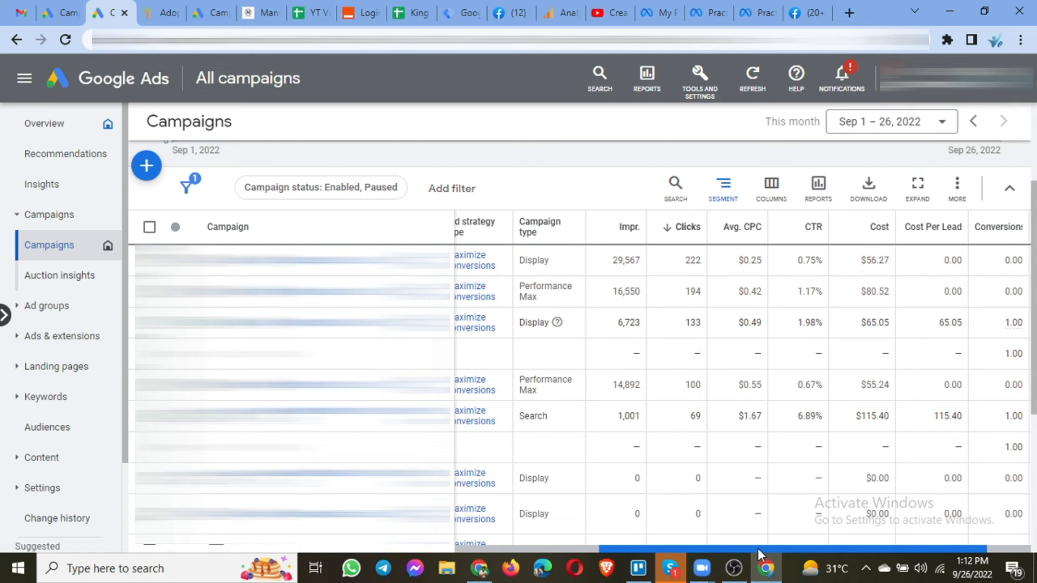
drag(757, 548, 818, 547)
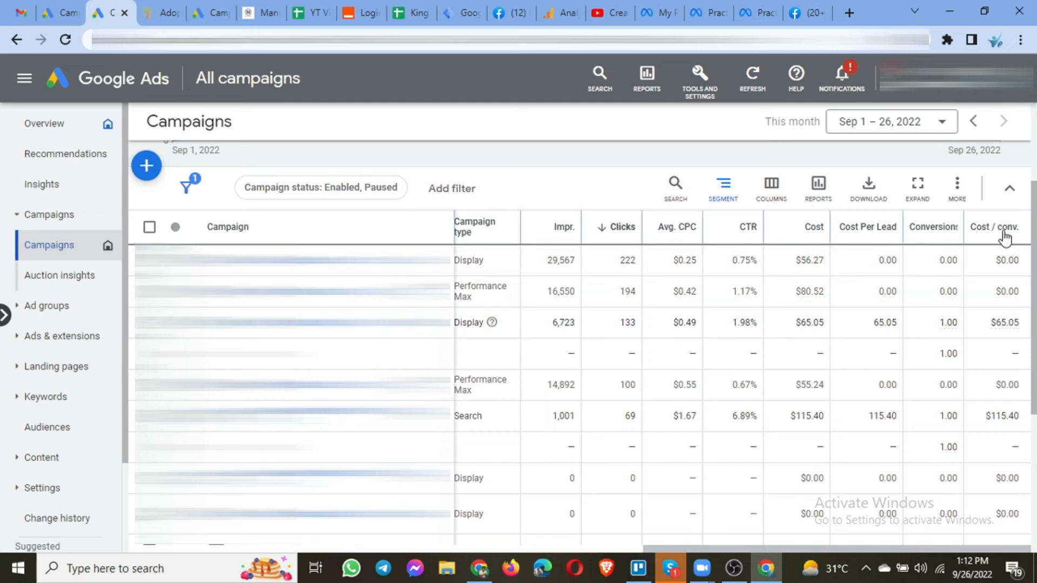
mouse_move(999, 236)
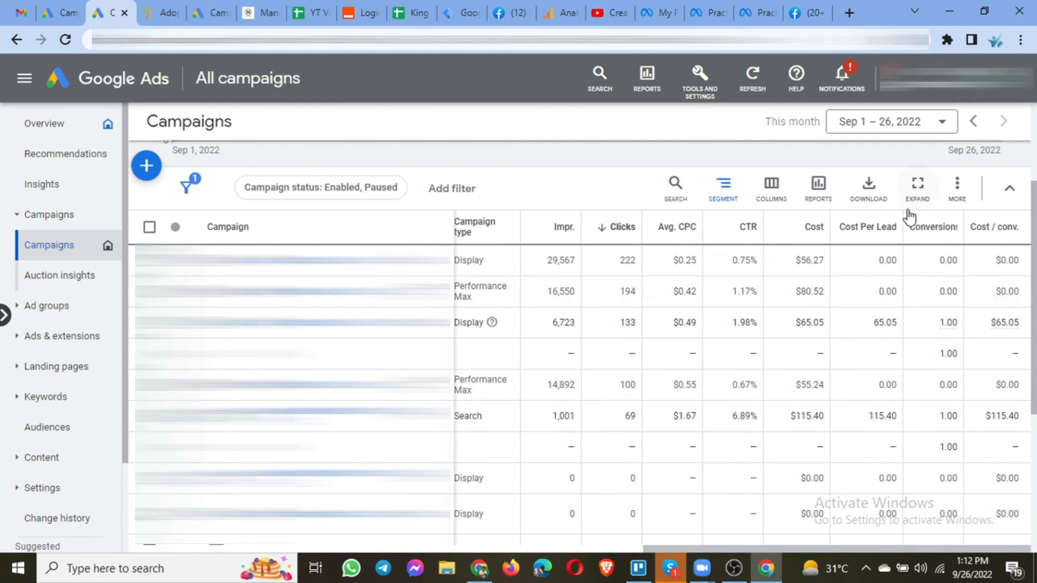
click(718, 193)
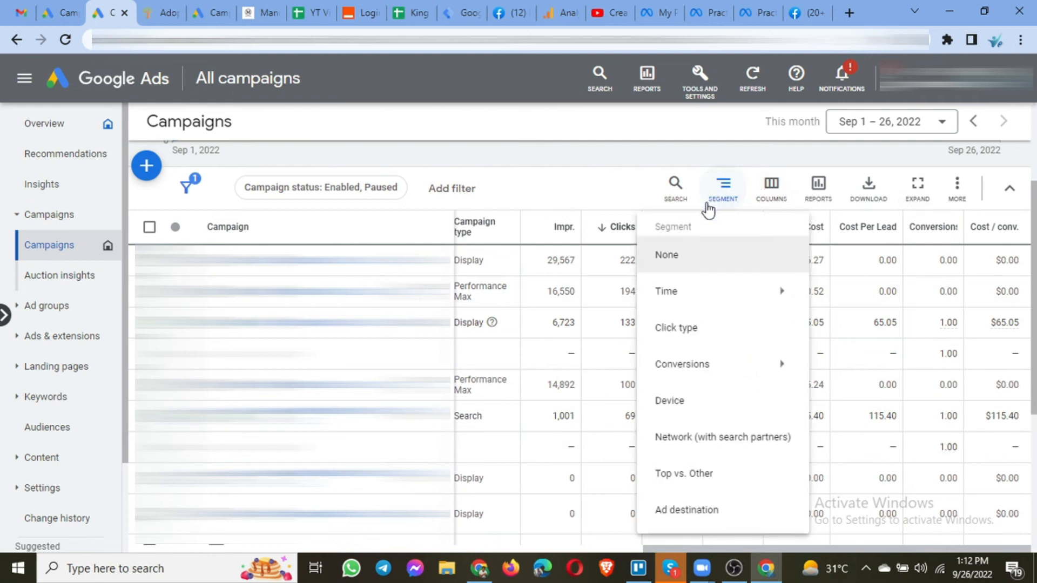
click(683, 268)
Edit the faisal column set to remove the Bid strategy type and Campaign type columns, then save and replace it.
click(769, 189)
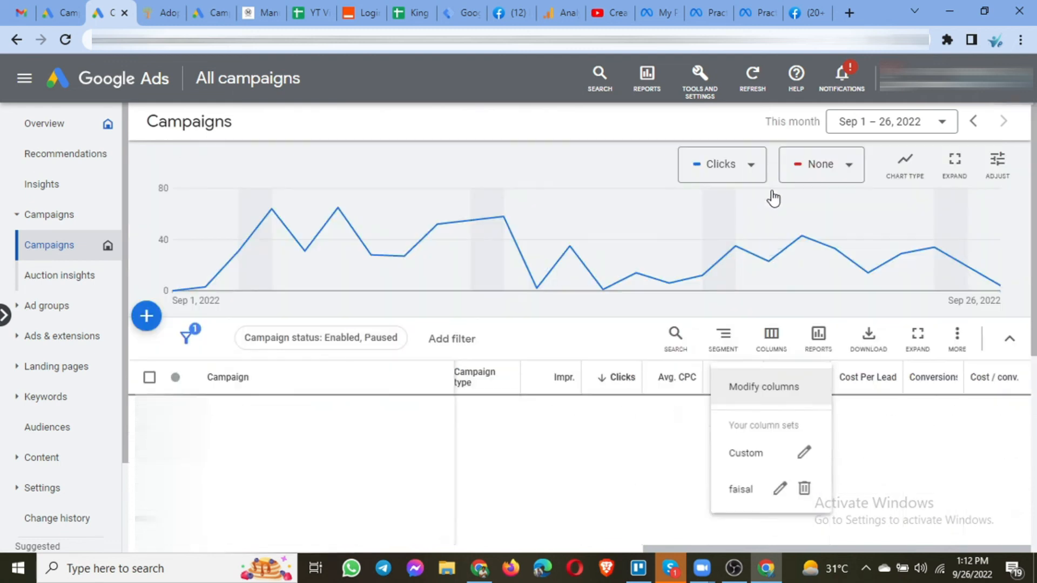
click(743, 491)
scroll(714, 378, down, 4)
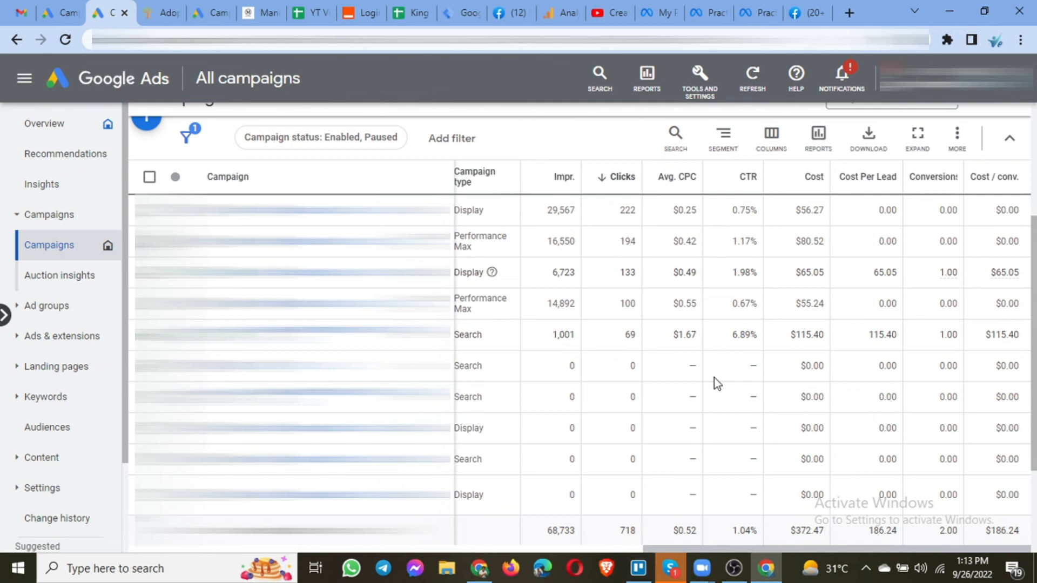
click(786, 157)
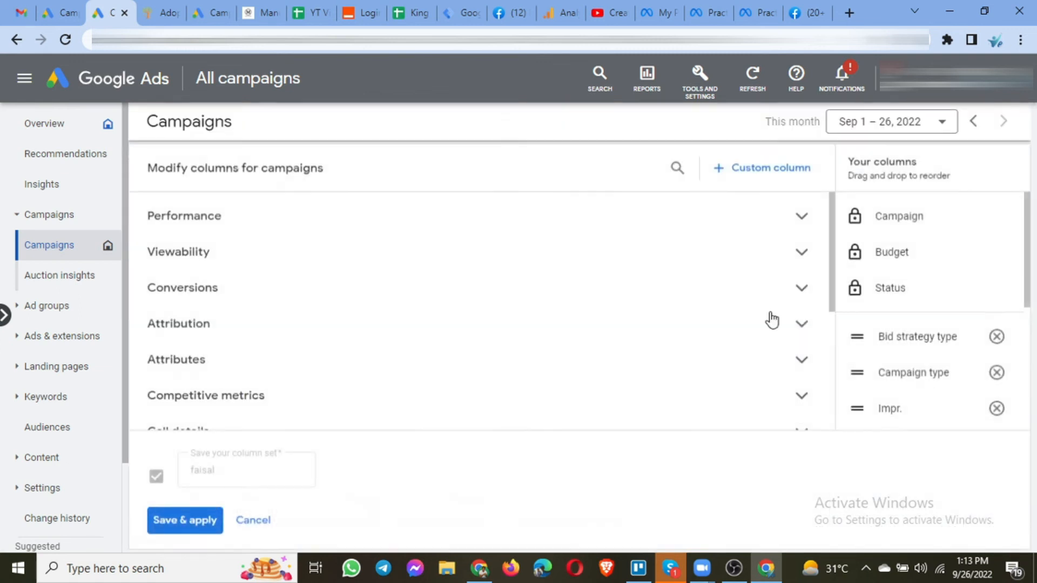
scroll(481, 280, down, 4)
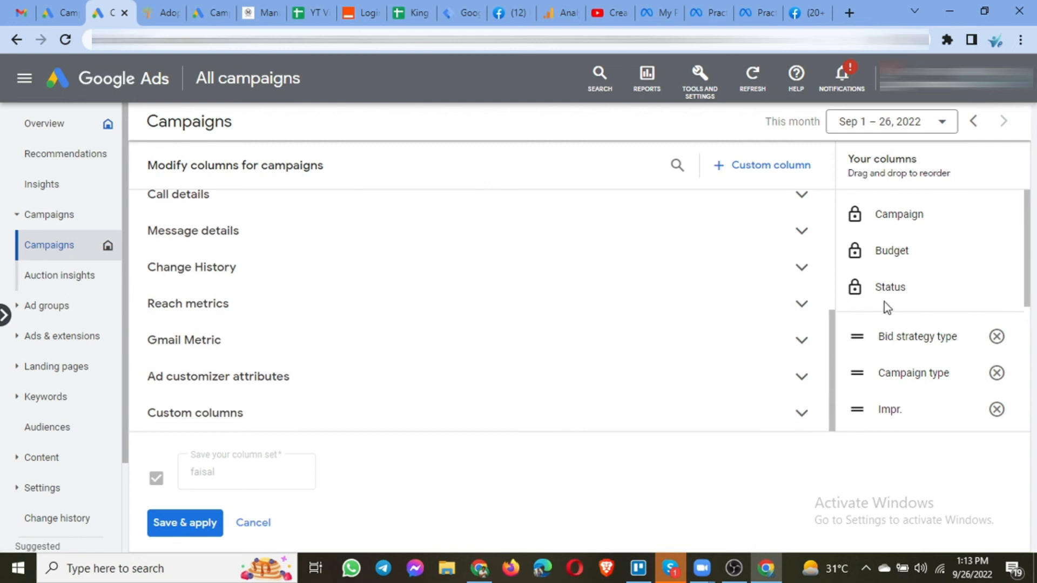
scroll(883, 303, down, 5)
scroll(884, 303, up, 4)
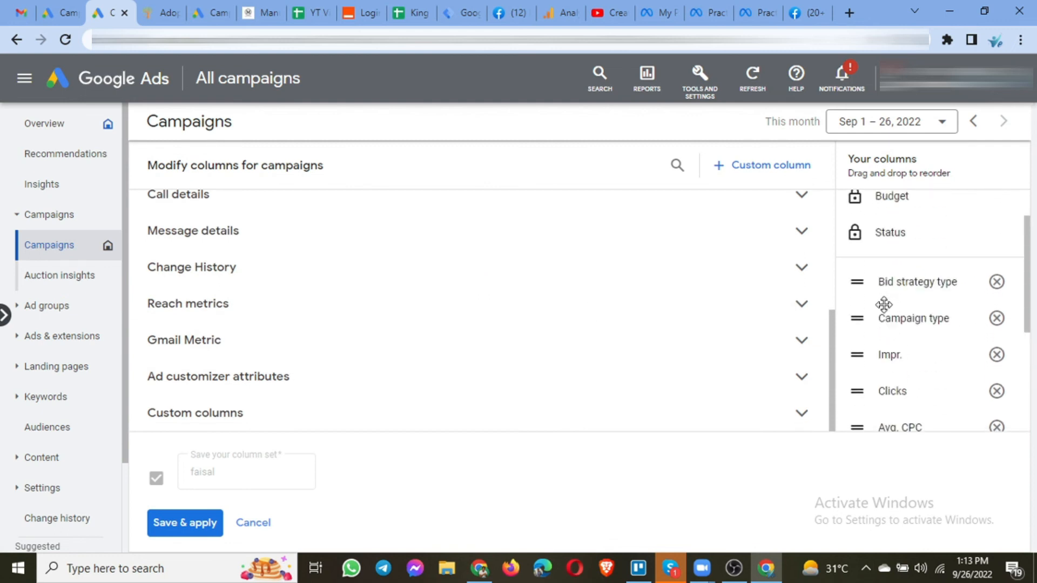
scroll(883, 304, down, 1)
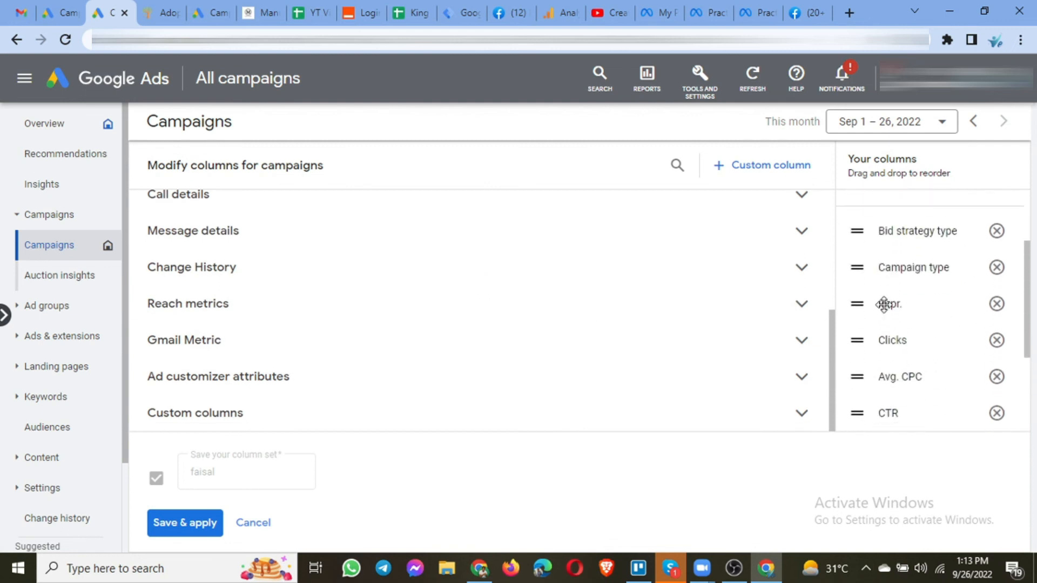
click(996, 231)
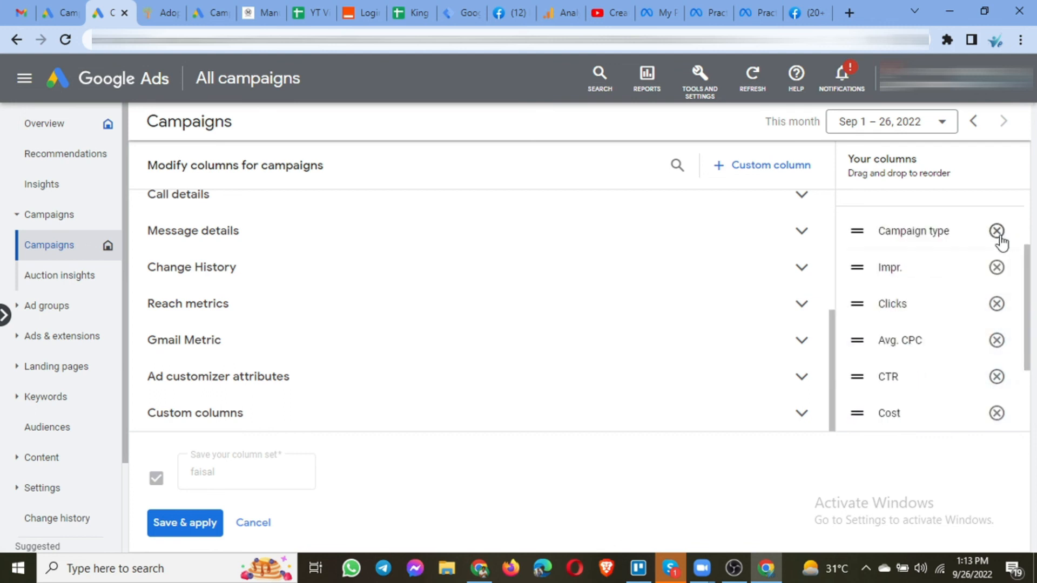
click(997, 232)
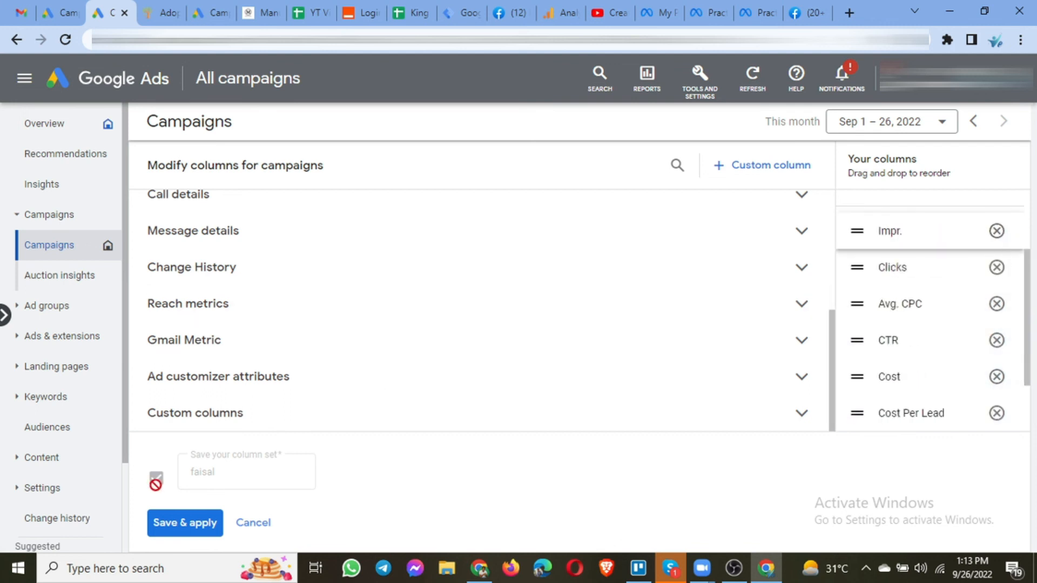
click(186, 523)
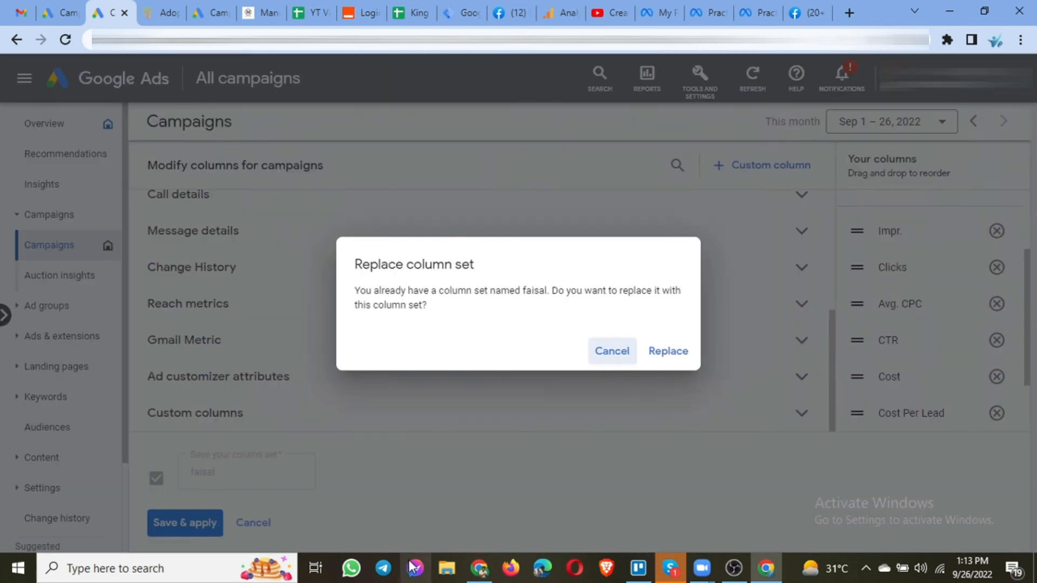
click(666, 359)
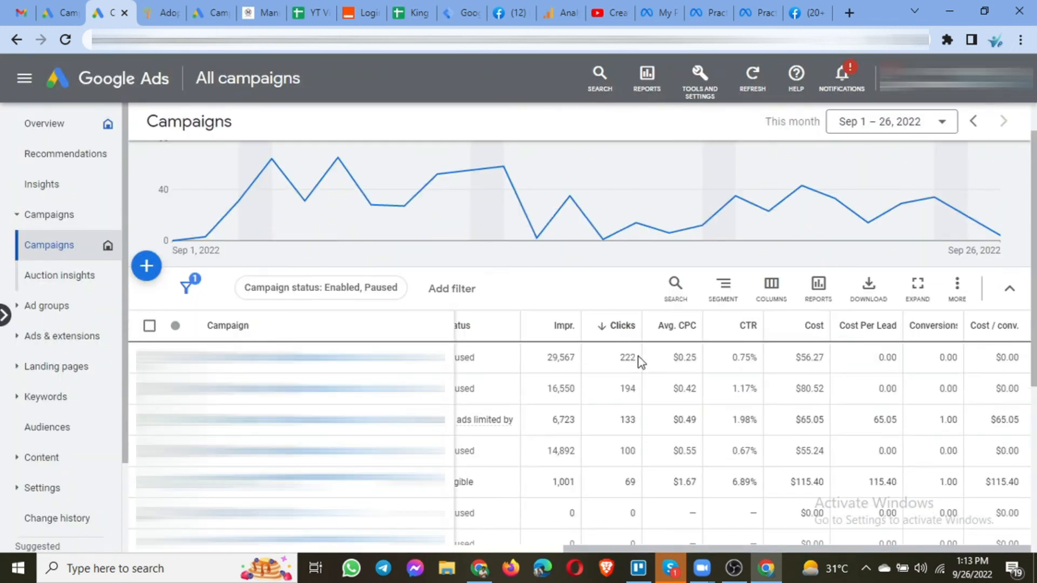
Edit the faisal column set again to deselect the Cost Per Lead custom column, then save and replace the set.
scroll(638, 359, down, 4)
drag(614, 549, 708, 507)
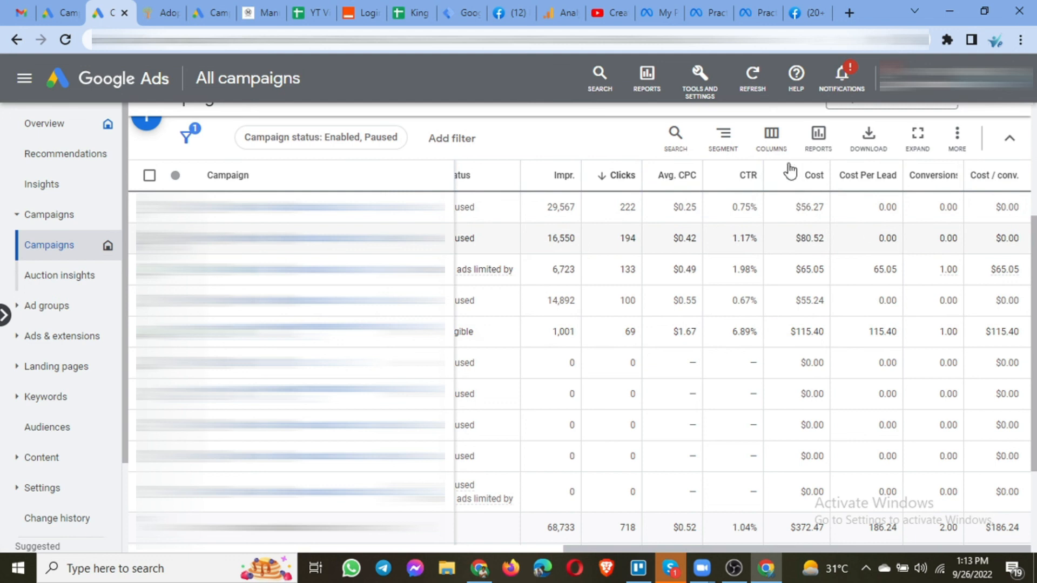
click(770, 141)
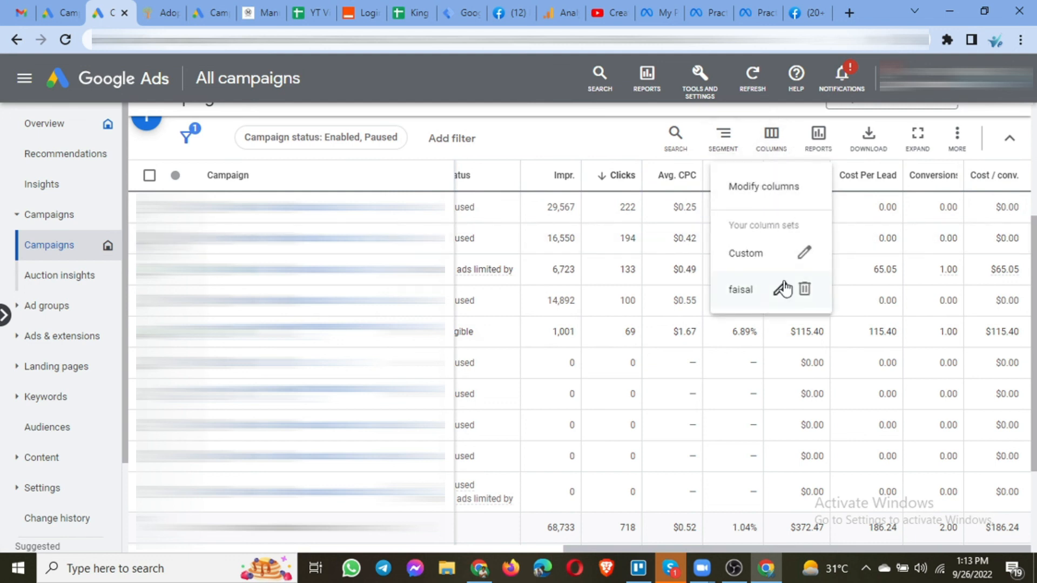
click(779, 289)
scroll(401, 310, down, 3)
scroll(401, 310, down, 1)
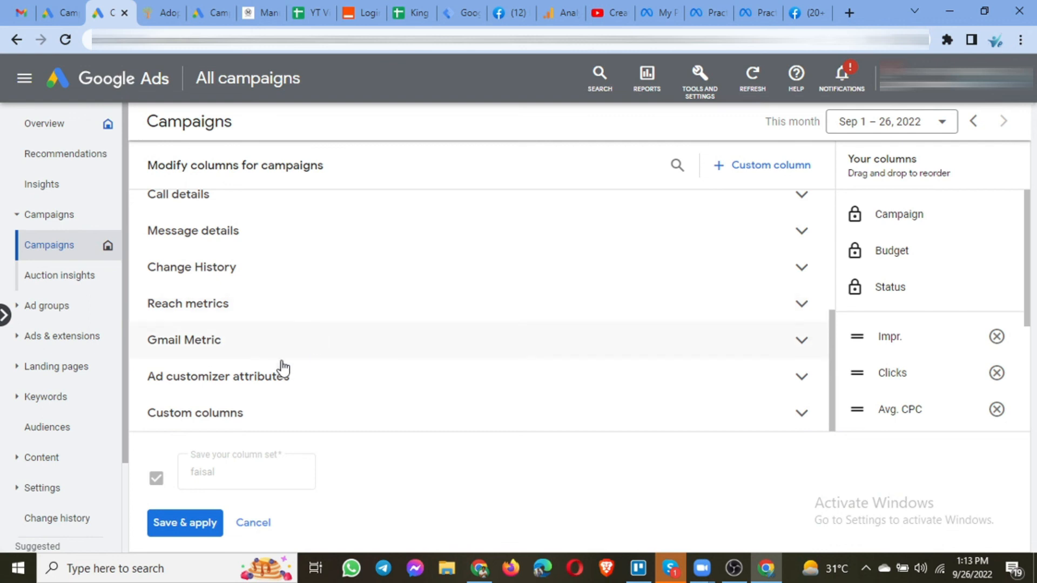
click(229, 413)
click(156, 403)
click(185, 523)
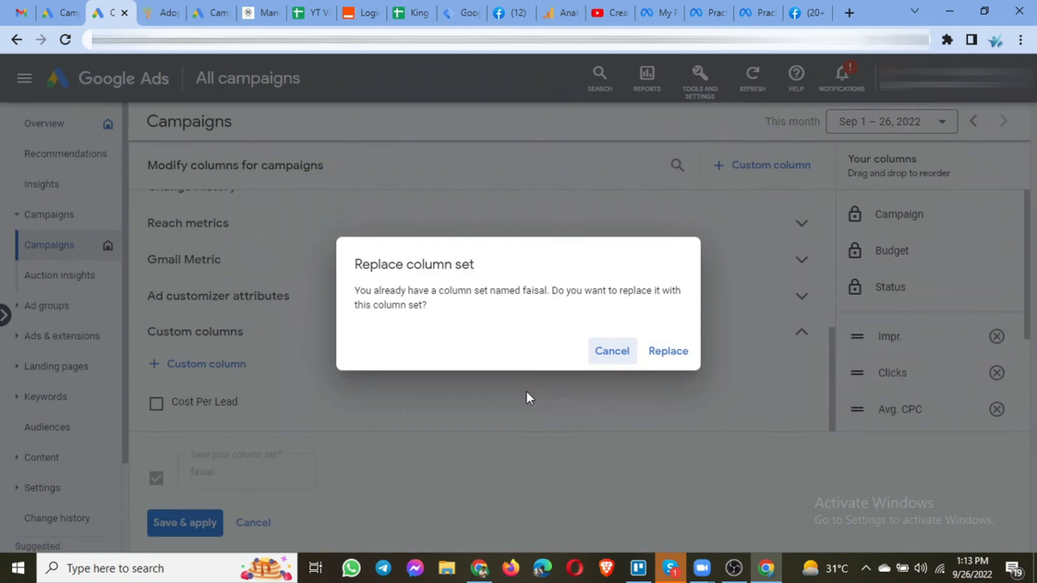
click(668, 351)
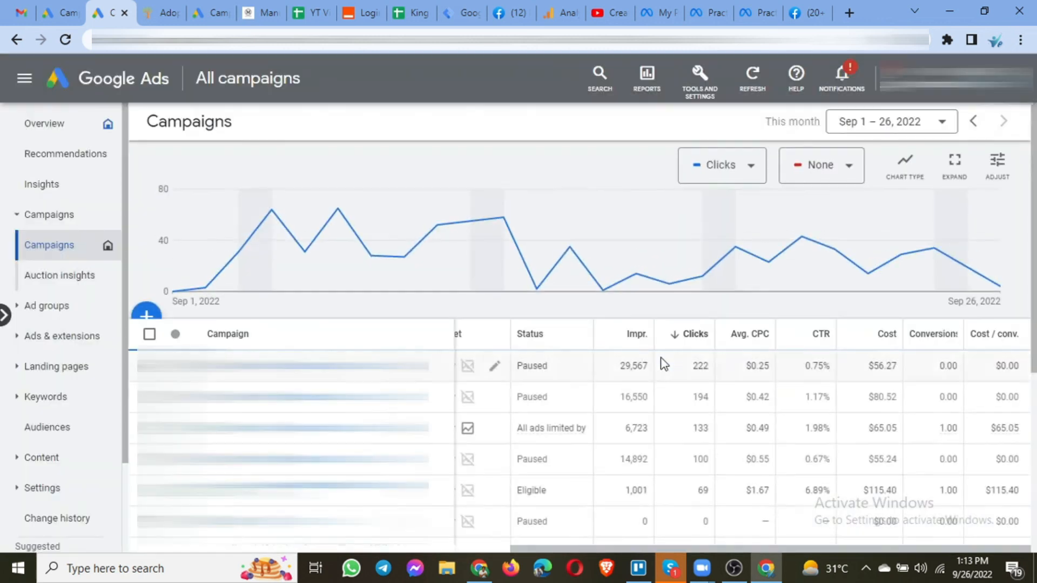
Scroll the campaigns table to review the updated column layout.
scroll(660, 357, down, 3)
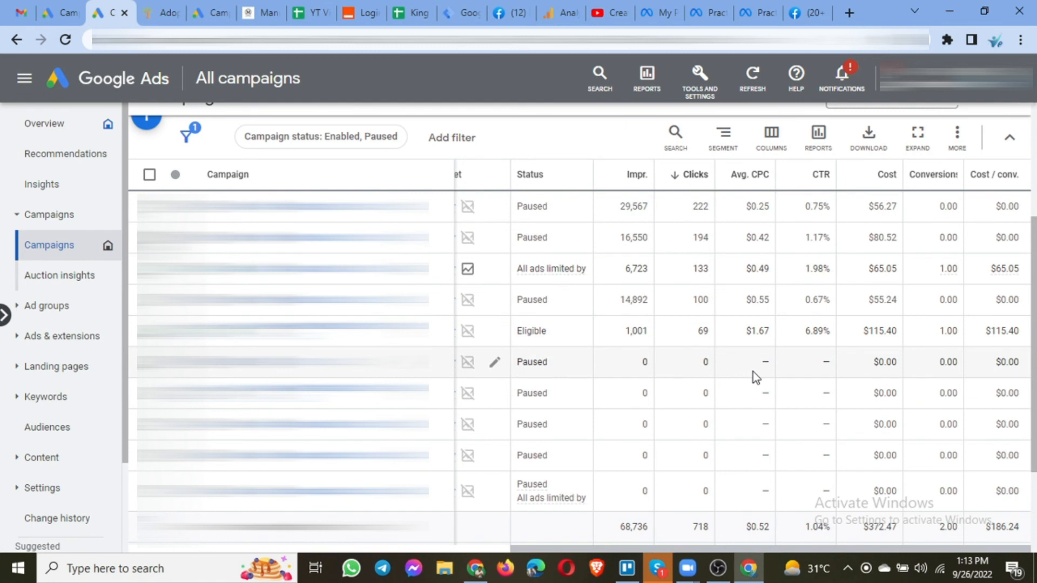
drag(603, 549, 636, 547)
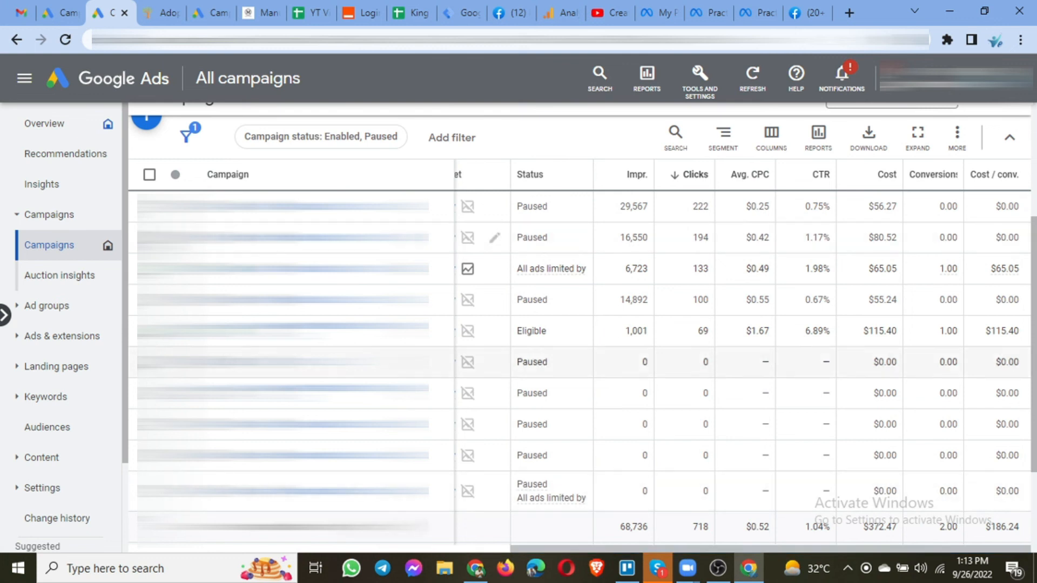